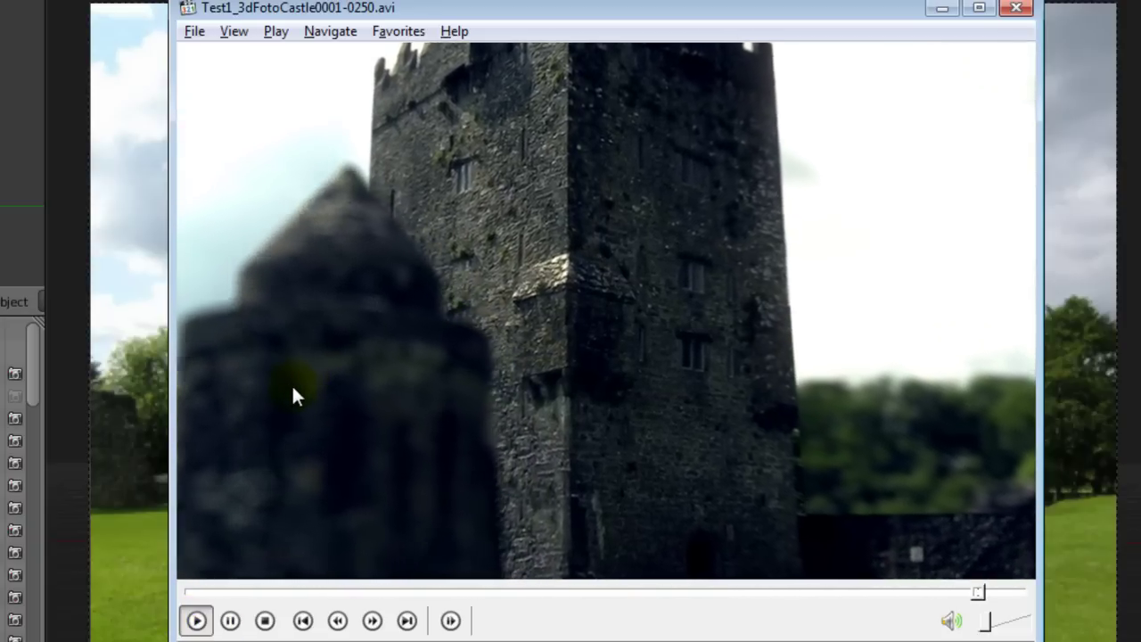
Replay the castle flythrough .avi from the start, then minimize Media Player Classic to show Blender
{"action": "left_click", "coordinate": [495, 309]}
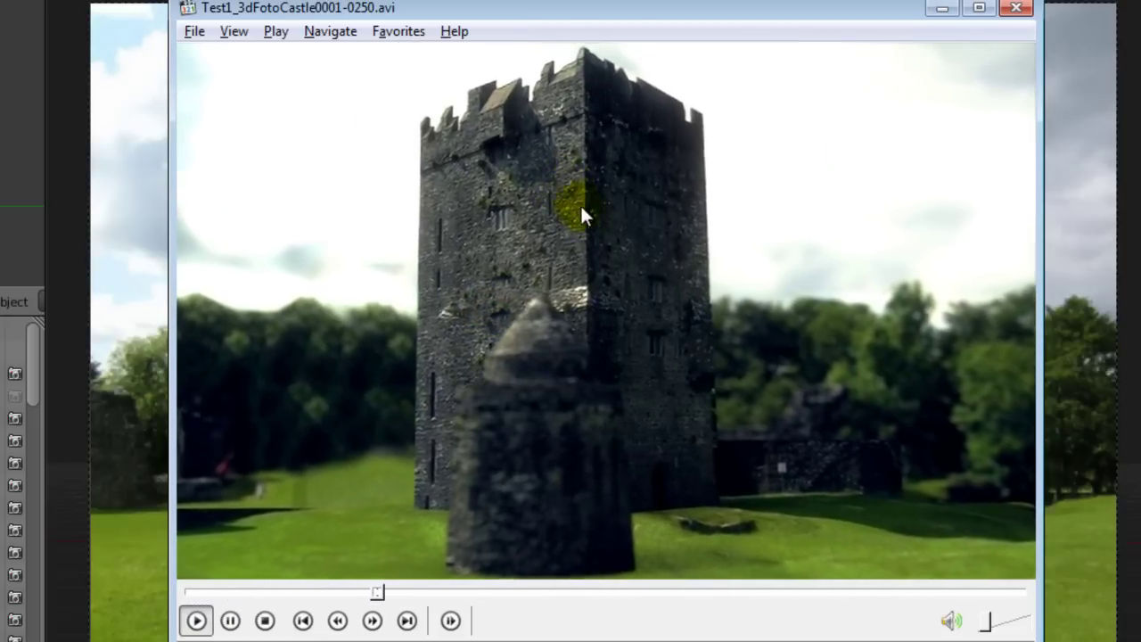
{"action": "left_click", "coordinate": [660, 220]}
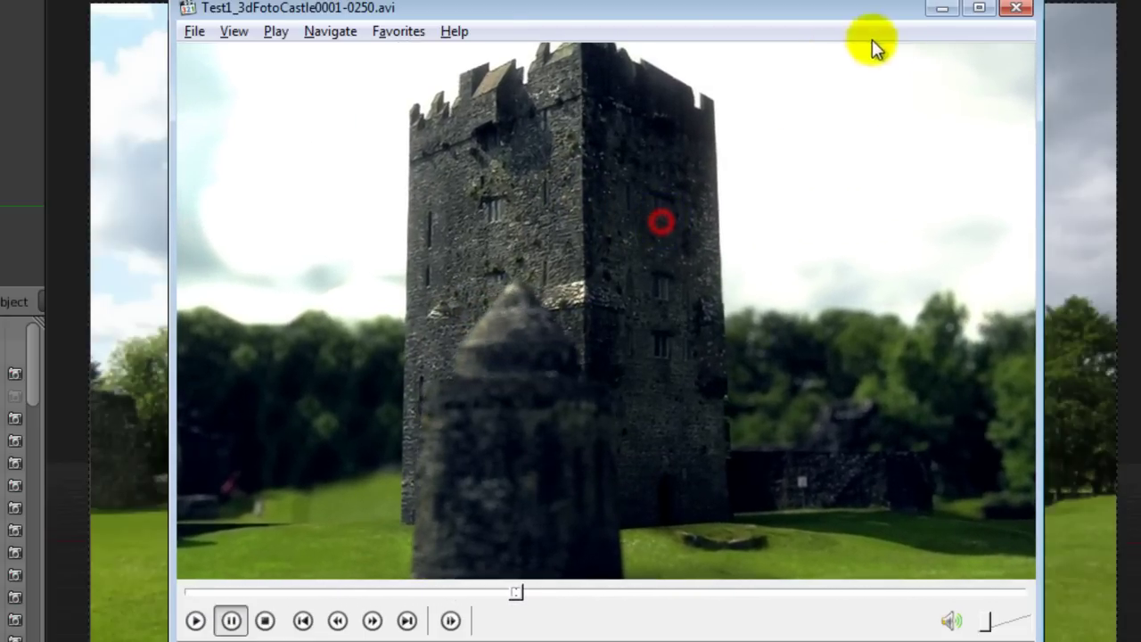
{"action": "left_click", "coordinate": [944, 9]}
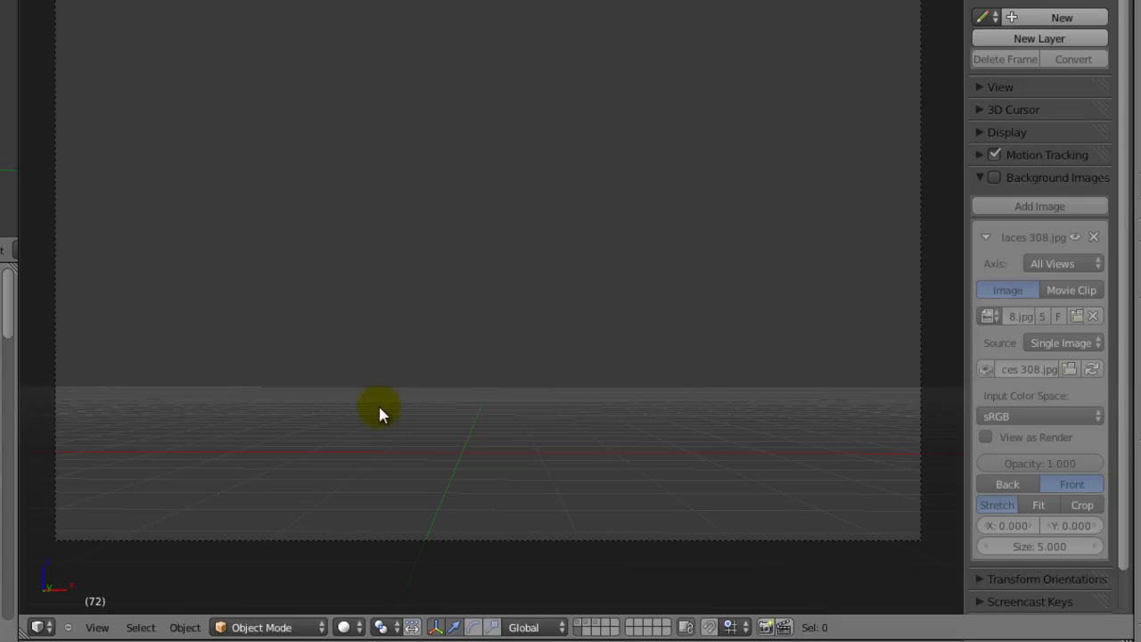
Show the castle photo as the camera background image and fade its opacity to 0
{"action": "left_click", "coordinate": [995, 178]}
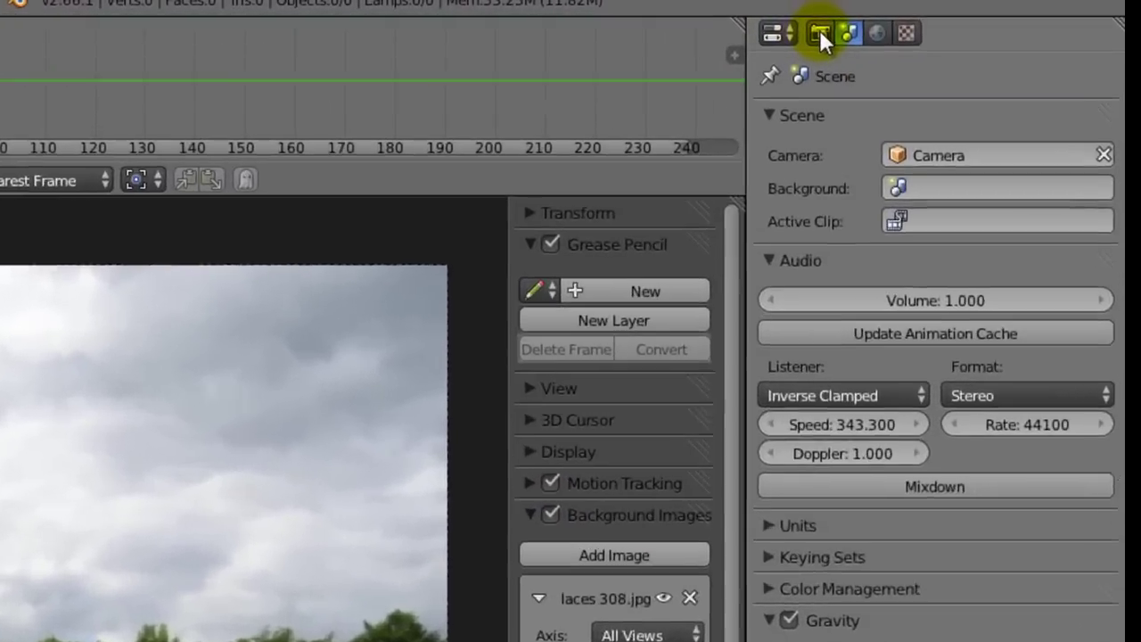
{"action": "left_click", "coordinate": [793, 38]}
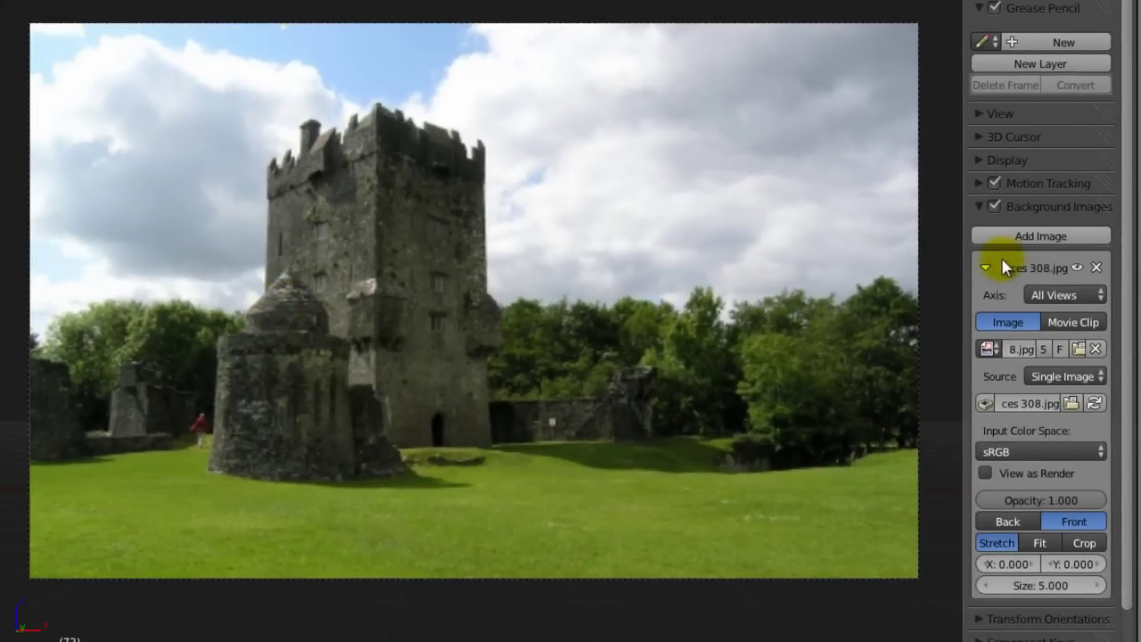
{"action": "mouse_move", "coordinate": [1066, 497]}
{"action": "left_mouse_down"}
{"action": "mouse_move", "coordinate": [1034, 502]}
{"action": "mouse_move", "coordinate": [1061, 501]}
{"action": "left_mouse_up"}
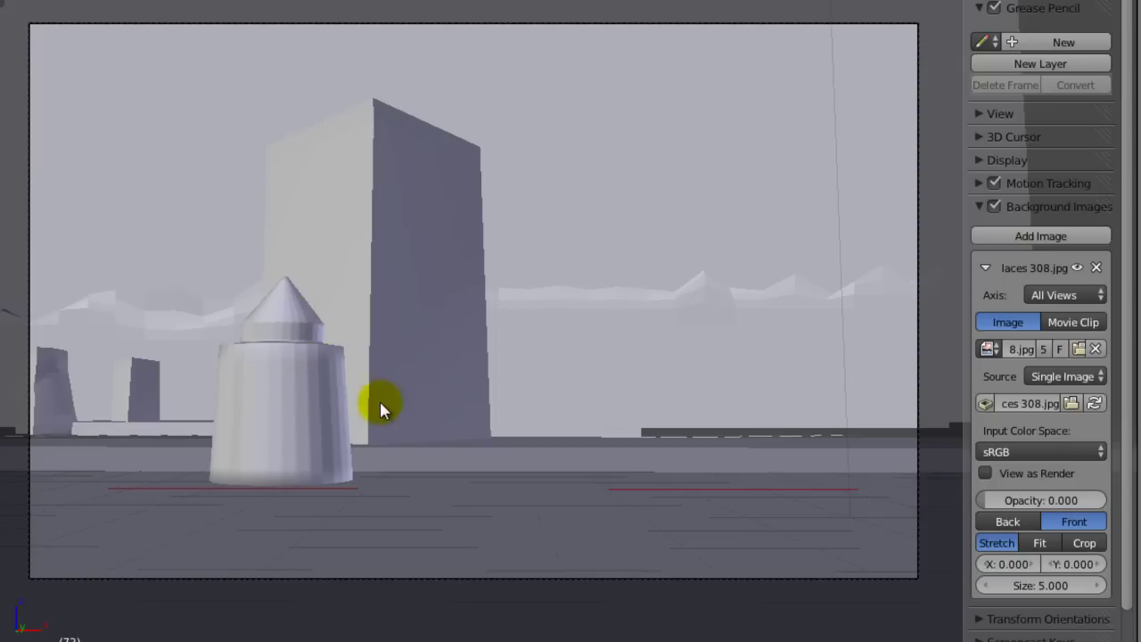
Orbit around the grey block scene, select all objects, then select the cut-out object alone
{"action": "mouse_move", "coordinate": [543, 186]}
{"action": "middle_mouse_down"}
{"action": "mouse_move", "coordinate": [467, 285]}
{"action": "mouse_move", "coordinate": [615, 276]}
{"action": "mouse_move", "coordinate": [566, 338]}
{"action": "mouse_move", "coordinate": [832, 270]}
{"action": "middle_mouse_up"}
{"action": "scroll", "coordinate": [553, 345], "scroll_direction": "down", "scroll_amount": 5}
{"action": "scroll", "coordinate": [832, 270], "scroll_direction": "up", "scroll_amount": 1}
{"action": "key", "text": "a"}
{"action": "middle_click_drag", "start_coordinate": [631, 450], "coordinate": [407, 339]}
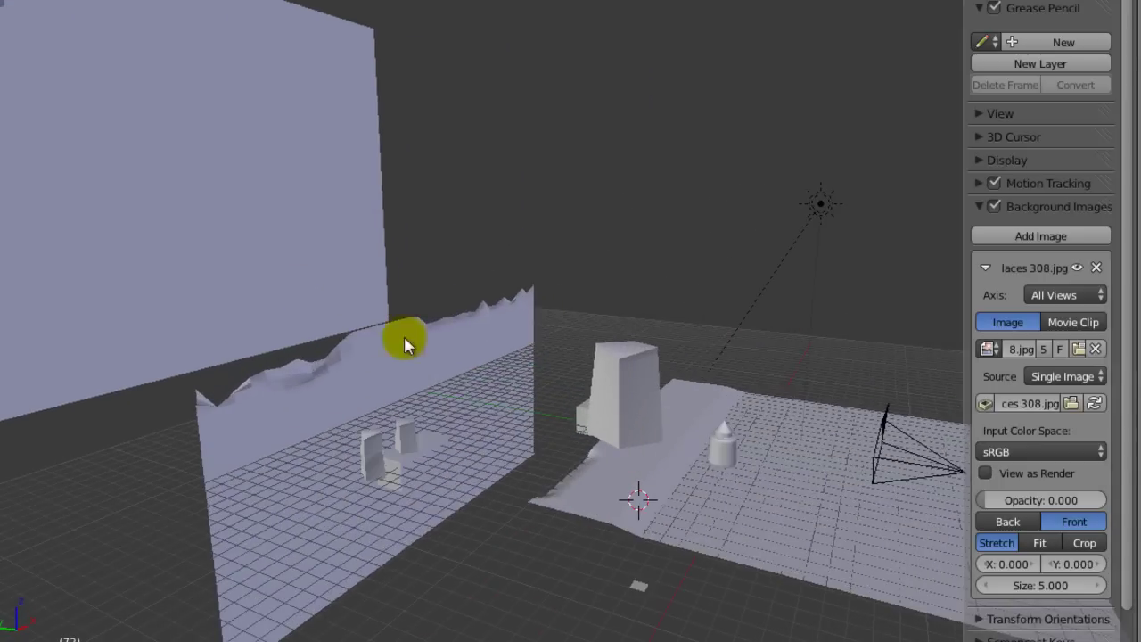
{"action": "middle_click_drag", "start_coordinate": [470, 365], "coordinate": [448, 362]}
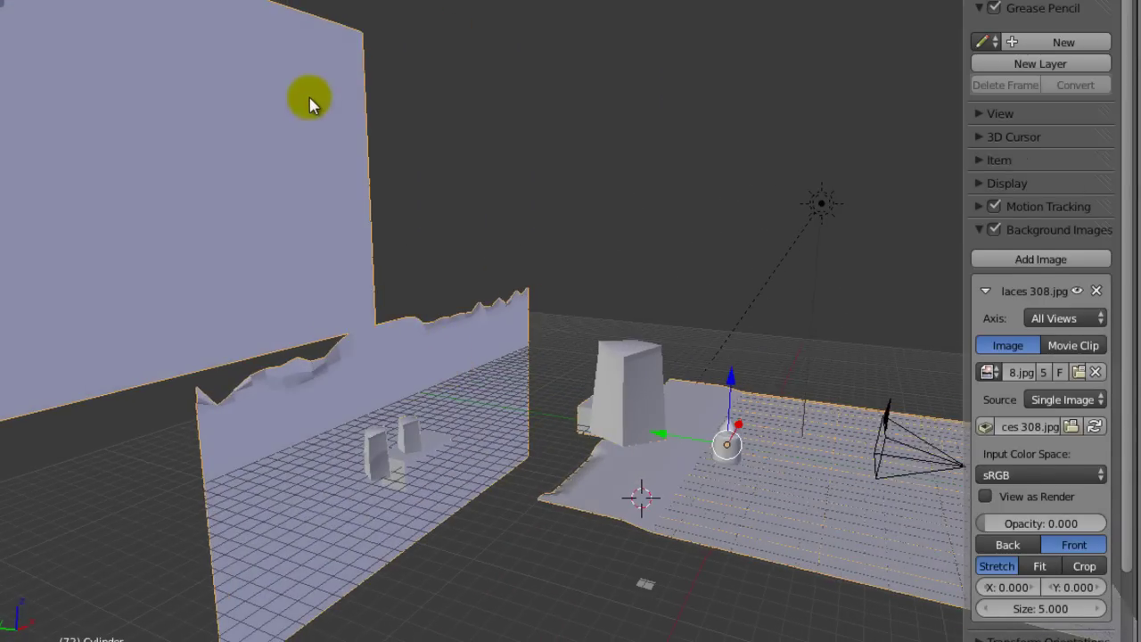
{"action": "middle_click_drag", "start_coordinate": [723, 446], "coordinate": [571, 353]}
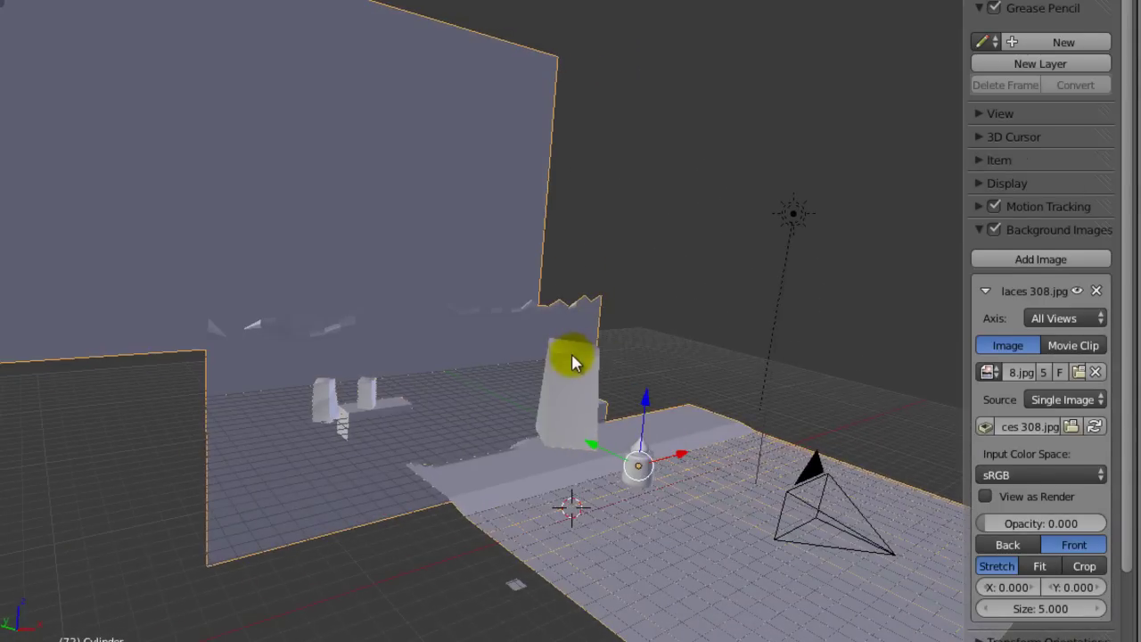
{"action": "right_click", "coordinate": [571, 353]}
{"action": "left_click_drag", "start_coordinate": [572, 353], "coordinate": [589, 367]}
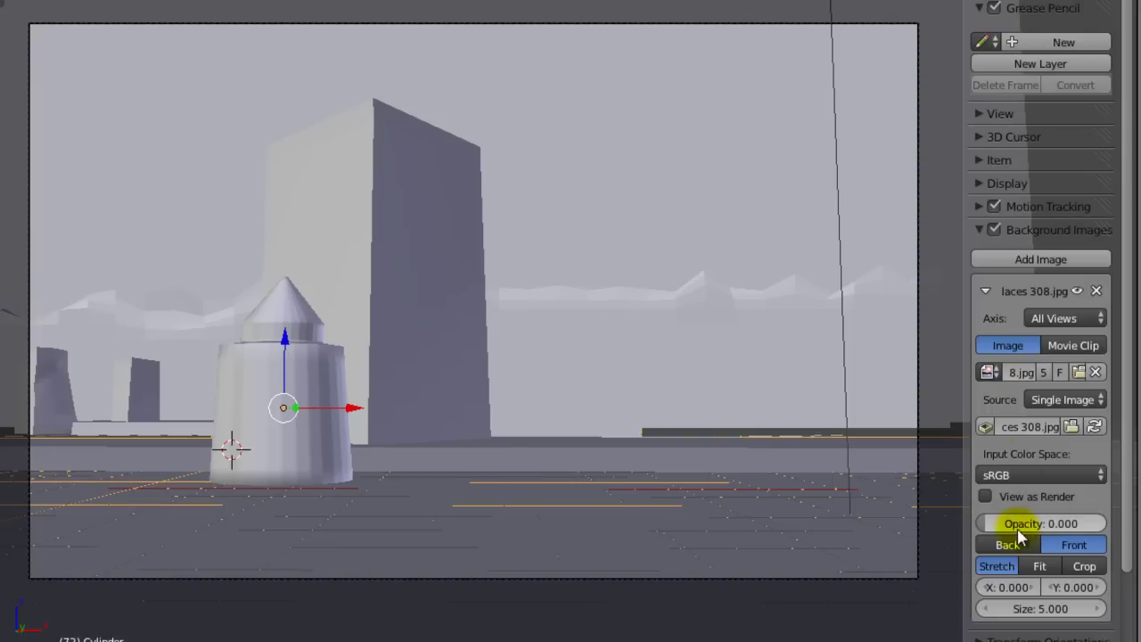
{"action": "mouse_move", "coordinate": [1019, 530]}
{"action": "left_mouse_down"}
{"action": "mouse_move", "coordinate": [1103, 530]}
{"action": "mouse_move", "coordinate": [1006, 524]}
{"action": "mouse_move", "coordinate": [1109, 524]}
{"action": "mouse_move", "coordinate": [975, 526]}
{"action": "left_mouse_up"}
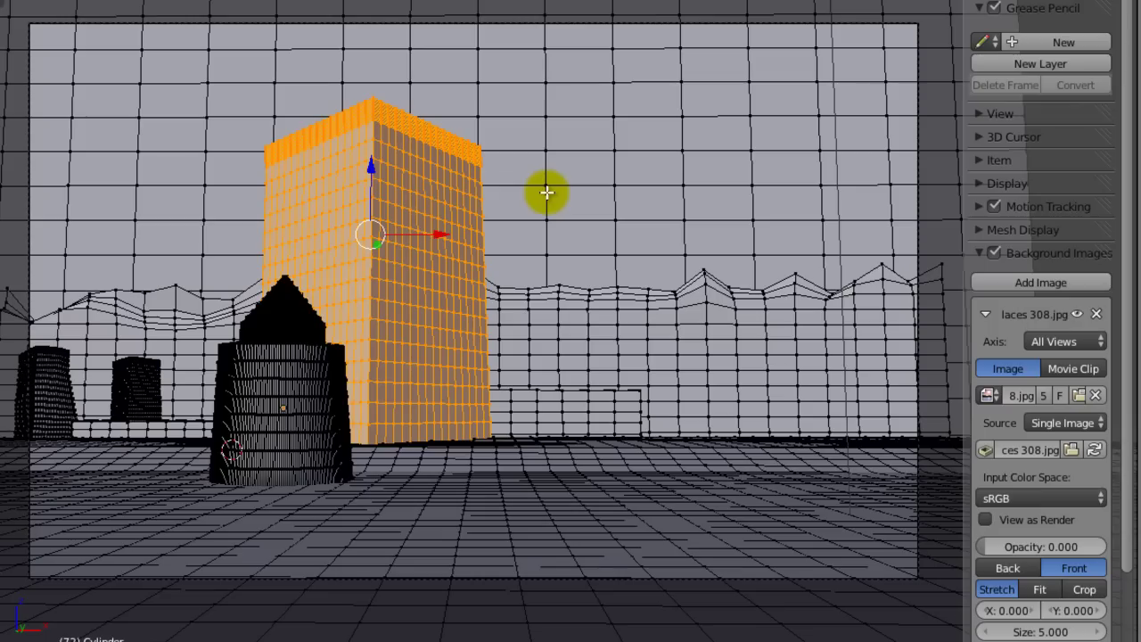
Select the whole mesh, UV-project it from the camera view, and restore the node editor layout
{"action": "key", "text": "a"}
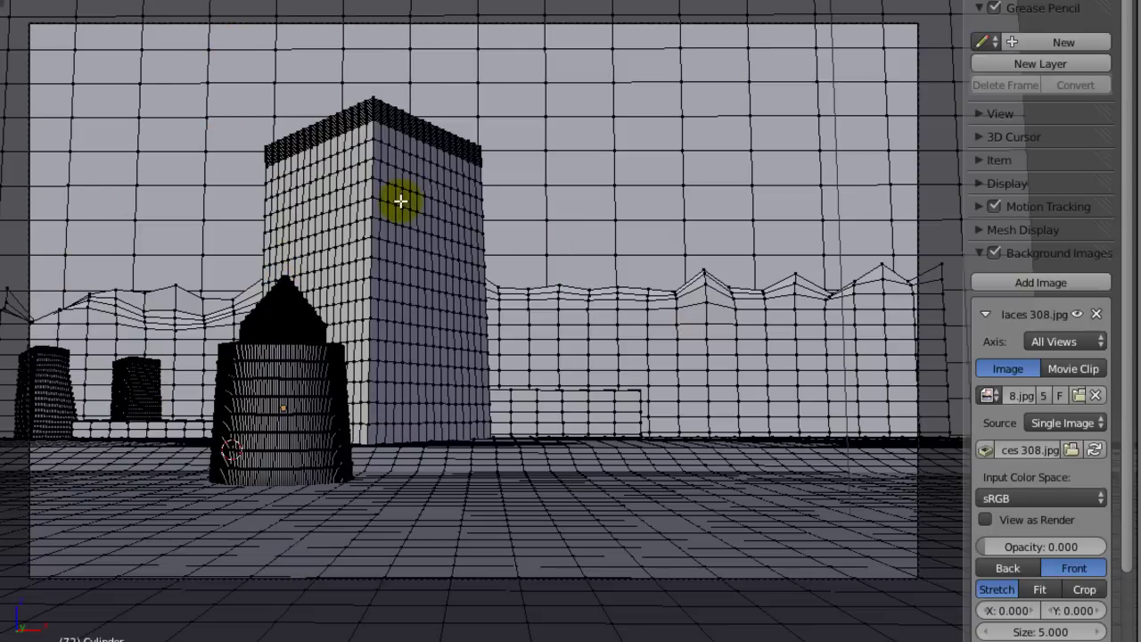
{"action": "key", "text": "a"}
{"action": "key", "text": "a"}
{"action": "key", "text": "a"}
{"action": "key", "text": "u"}
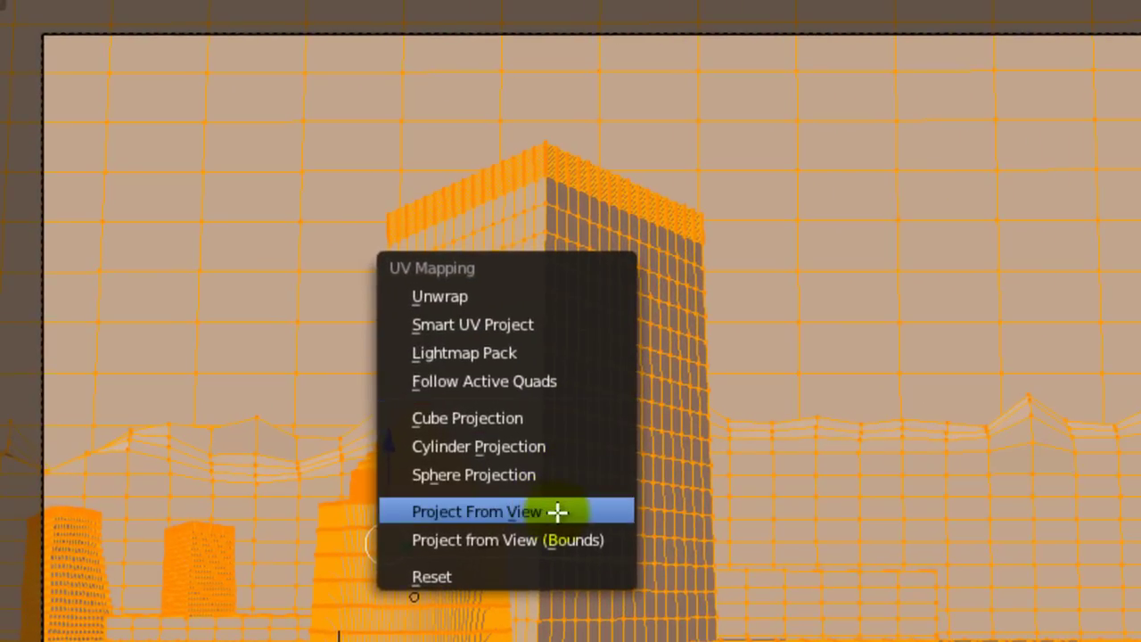
{"action": "left_click", "coordinate": [557, 511]}
{"action": "key", "text": "Tab"}
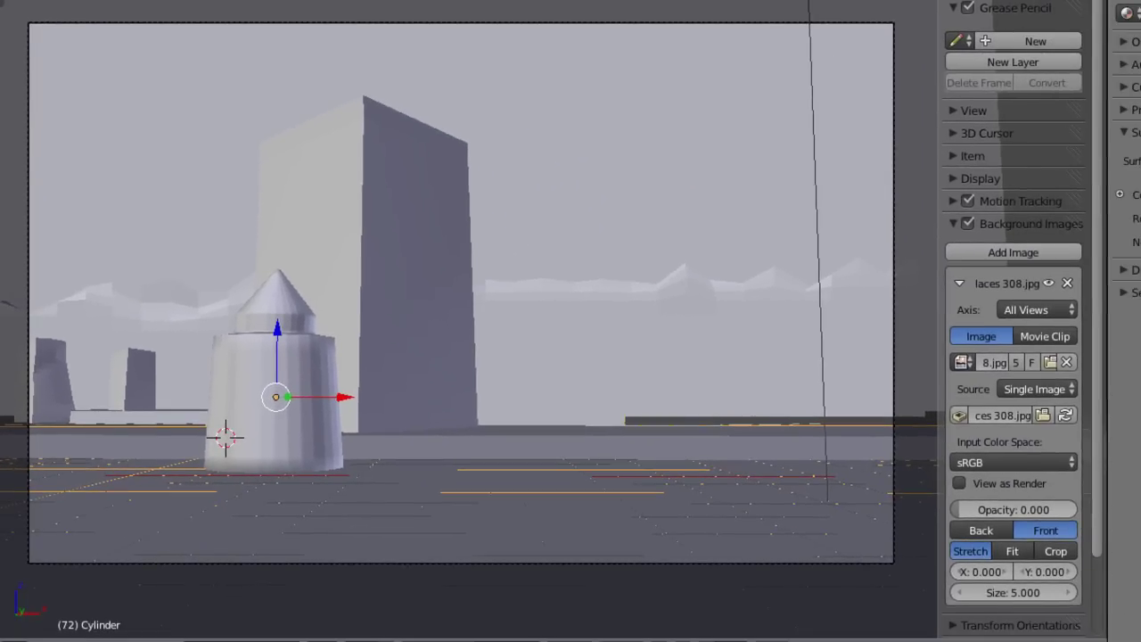
{"action": "key", "text": "ctrl+Up"}
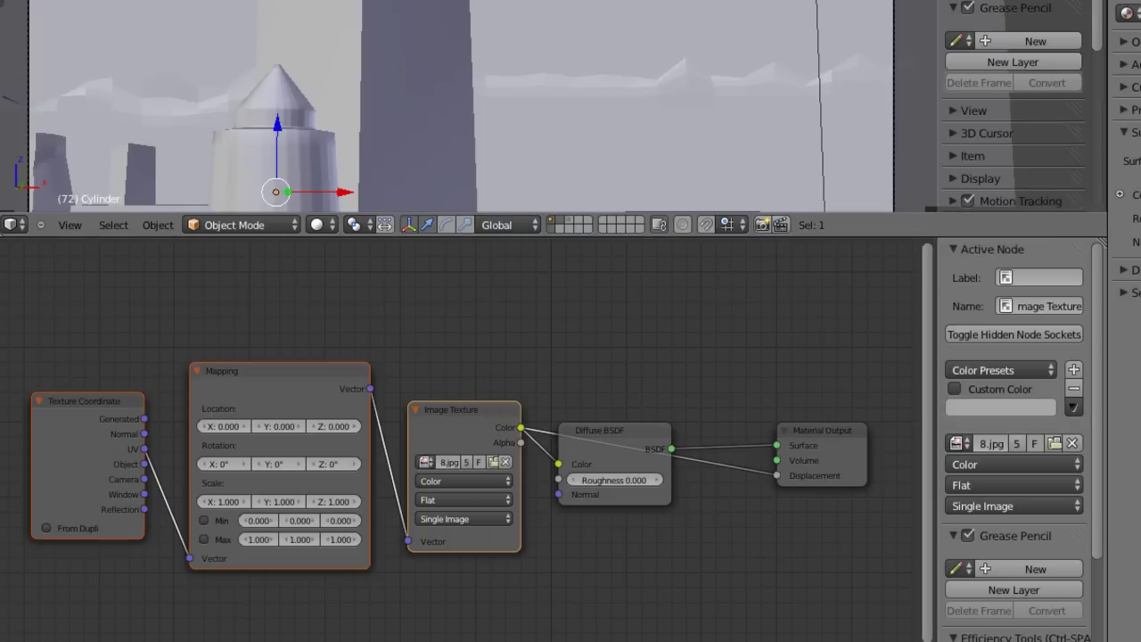
Rearrange the Image Texture, Diffuse BSDF, Material Output and Texture Coordinate nodes into a tidy row
{"action": "left_click_drag", "start_coordinate": [455, 418], "coordinate": [441, 481]}
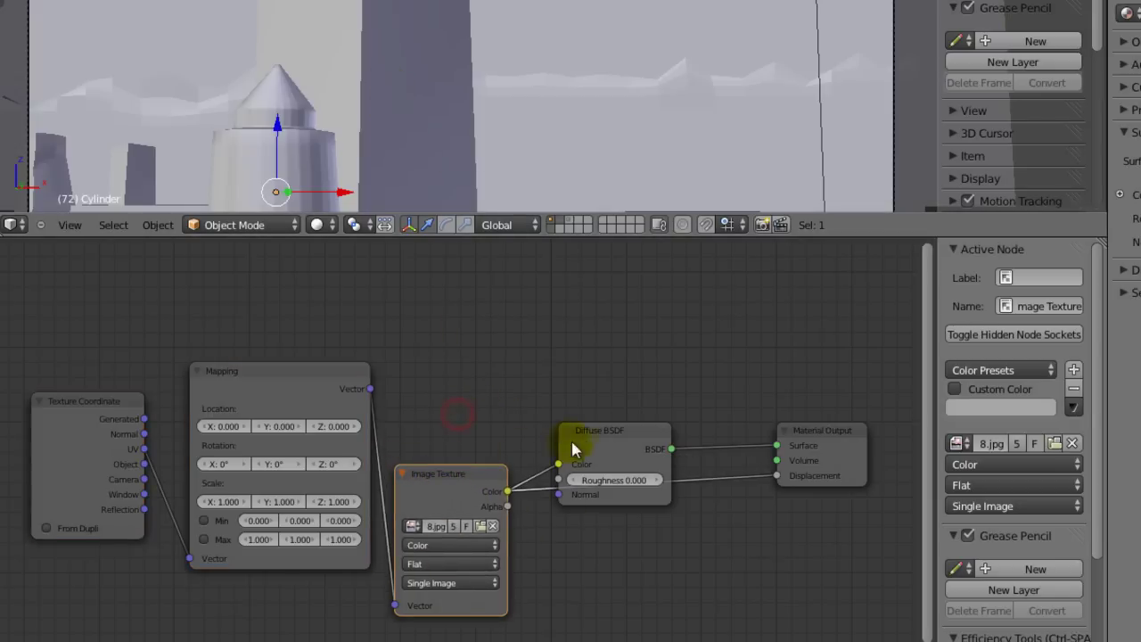
{"action": "left_click_drag", "start_coordinate": [612, 425], "coordinate": [619, 385]}
{"action": "left_click_drag", "start_coordinate": [814, 430], "coordinate": [759, 410]}
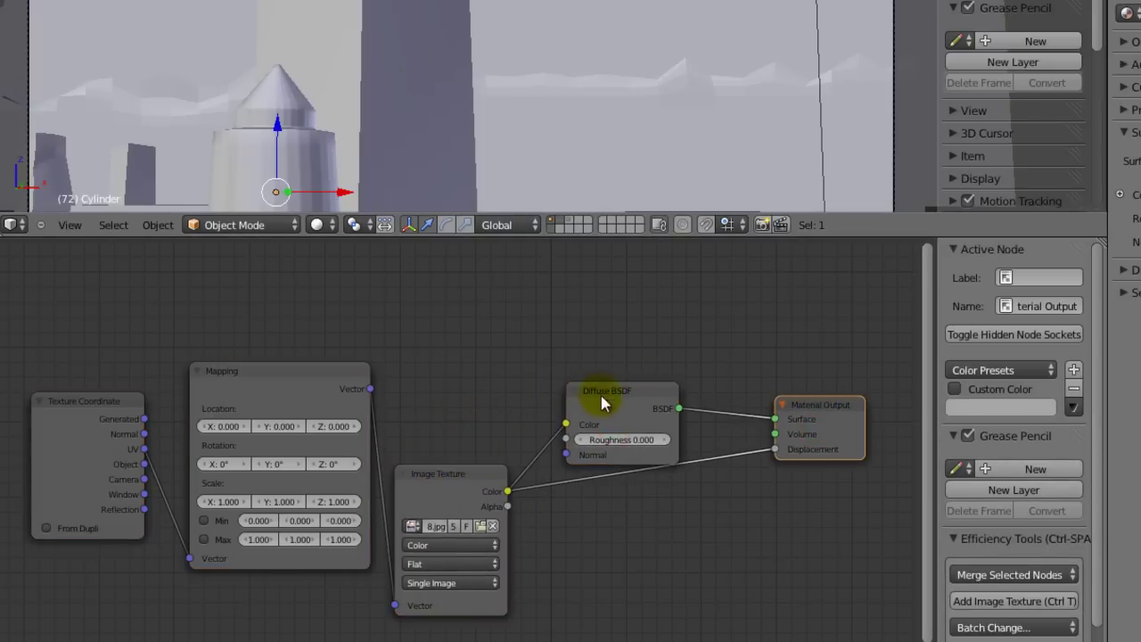
{"action": "left_click_drag", "start_coordinate": [601, 398], "coordinate": [604, 363]}
{"action": "left_click_drag", "start_coordinate": [440, 489], "coordinate": [444, 429]}
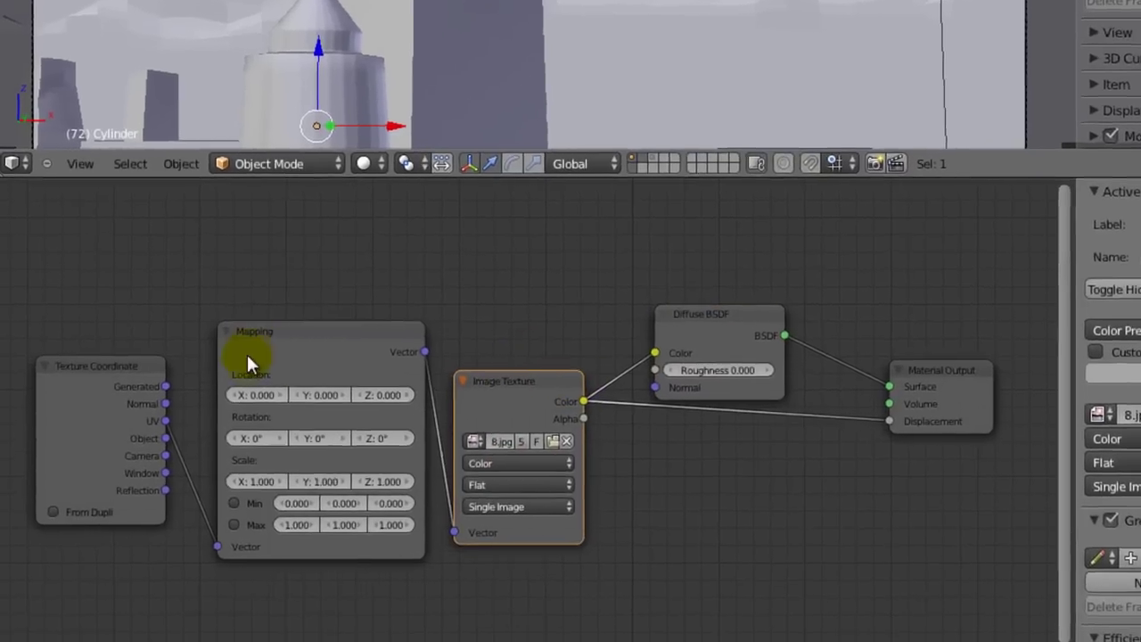
{"action": "left_click", "coordinate": [218, 379]}
{"action": "left_click_drag", "start_coordinate": [103, 348], "coordinate": [81, 328]}
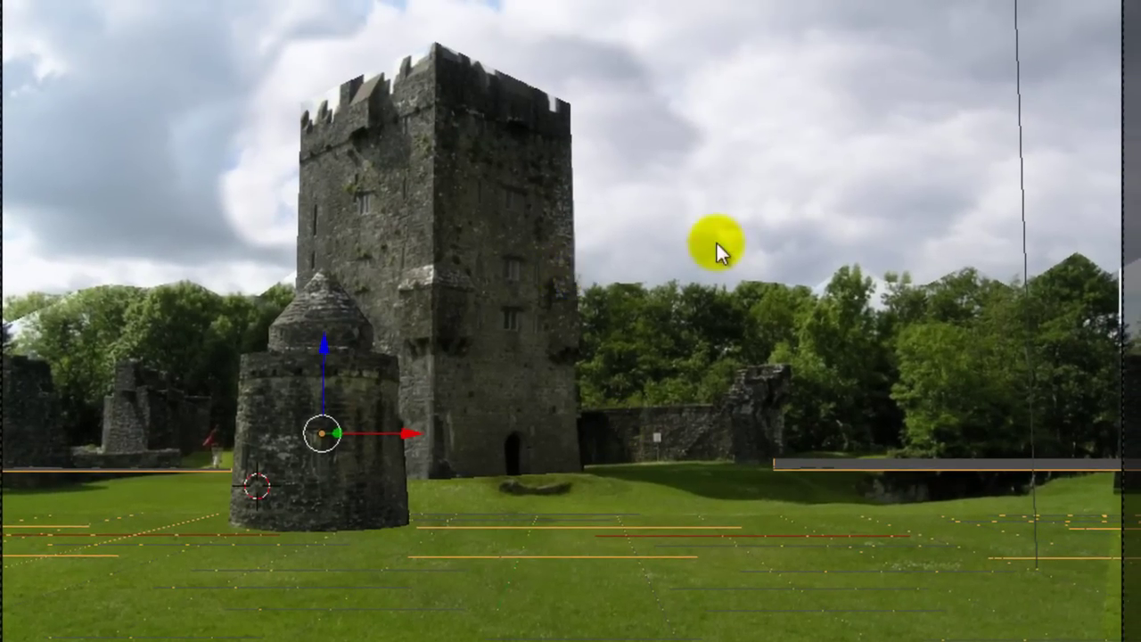
Orbit and zoom around the projected castle to view the courtyard and twin towers
{"action": "mouse_move", "coordinate": [716, 241]}
{"action": "middle_mouse_down"}
{"action": "mouse_move", "coordinate": [297, 339]}
{"action": "mouse_move", "coordinate": [433, 377]}
{"action": "mouse_move", "coordinate": [1025, 401]}
{"action": "mouse_move", "coordinate": [946, 441]}
{"action": "mouse_move", "coordinate": [842, 403]}
{"action": "mouse_move", "coordinate": [813, 196]}
{"action": "mouse_move", "coordinate": [806, 213]}
{"action": "mouse_move", "coordinate": [662, 247]}
{"action": "mouse_move", "coordinate": [446, 194]}
{"action": "mouse_move", "coordinate": [611, 194]}
{"action": "mouse_move", "coordinate": [499, 236]}
{"action": "mouse_move", "coordinate": [1082, 362]}
{"action": "middle_mouse_up"}
{"action": "middle_click_drag", "start_coordinate": [1046, 309], "coordinate": [946, 353]}
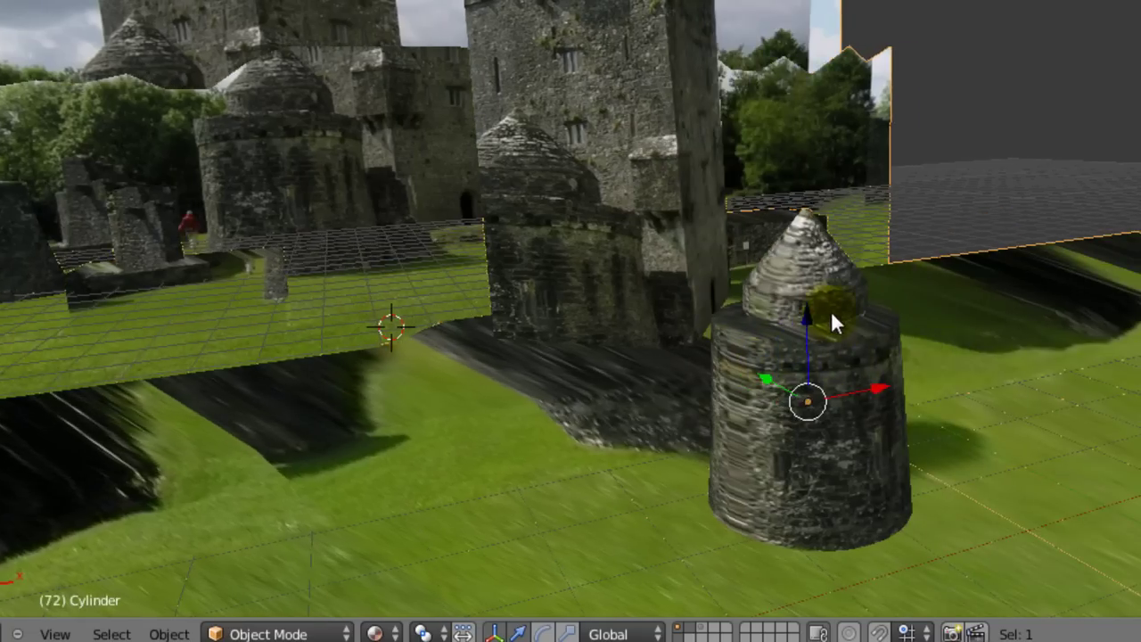
{"action": "scroll", "coordinate": [630, 199], "scroll_direction": "up", "scroll_amount": 2}
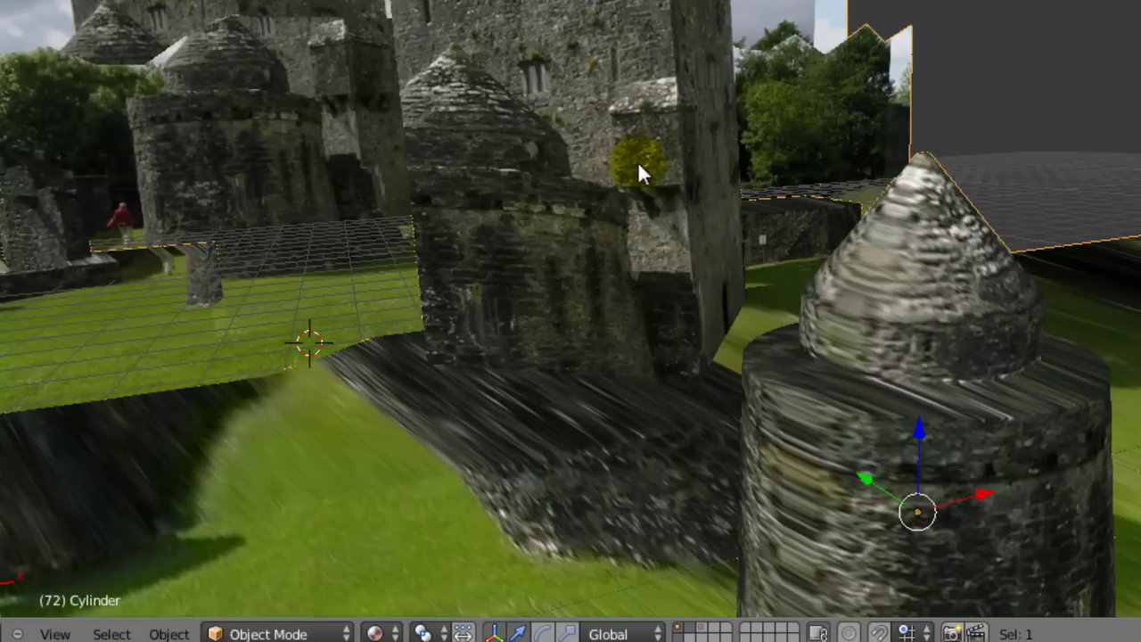
{"action": "scroll", "coordinate": [640, 268], "scroll_direction": "up", "scroll_amount": 3}
{"action": "scroll", "coordinate": [631, 143], "scroll_direction": "down", "scroll_amount": 3}
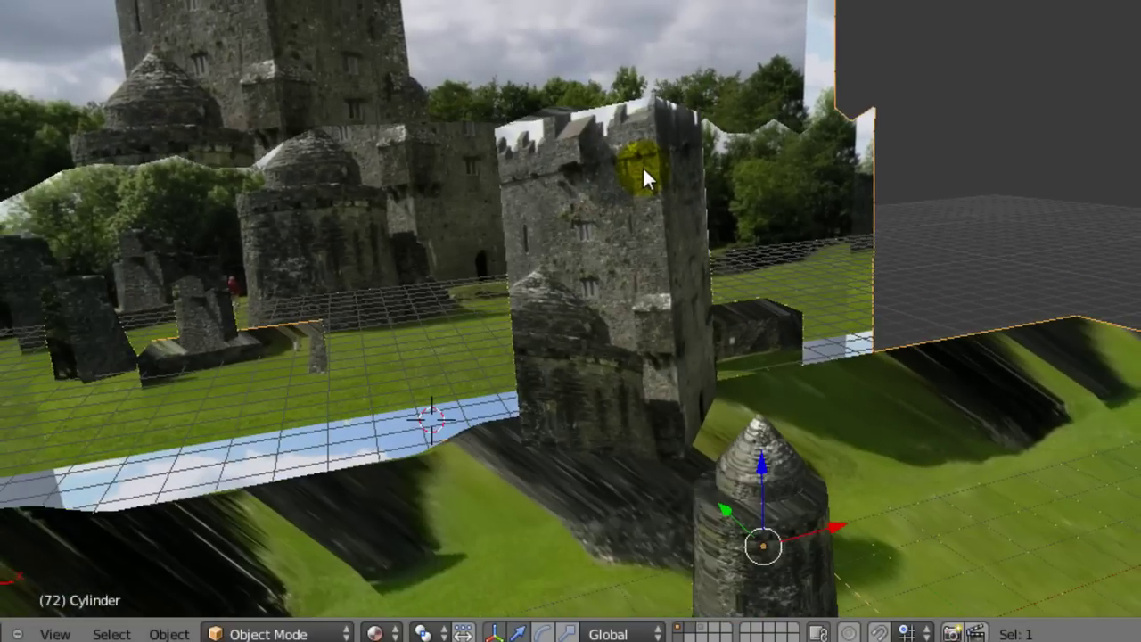
{"action": "mouse_move", "coordinate": [554, 252]}
{"action": "middle_mouse_down"}
{"action": "mouse_move", "coordinate": [776, 270]}
{"action": "mouse_move", "coordinate": [968, 335]}
{"action": "mouse_move", "coordinate": [924, 330]}
{"action": "middle_mouse_up"}
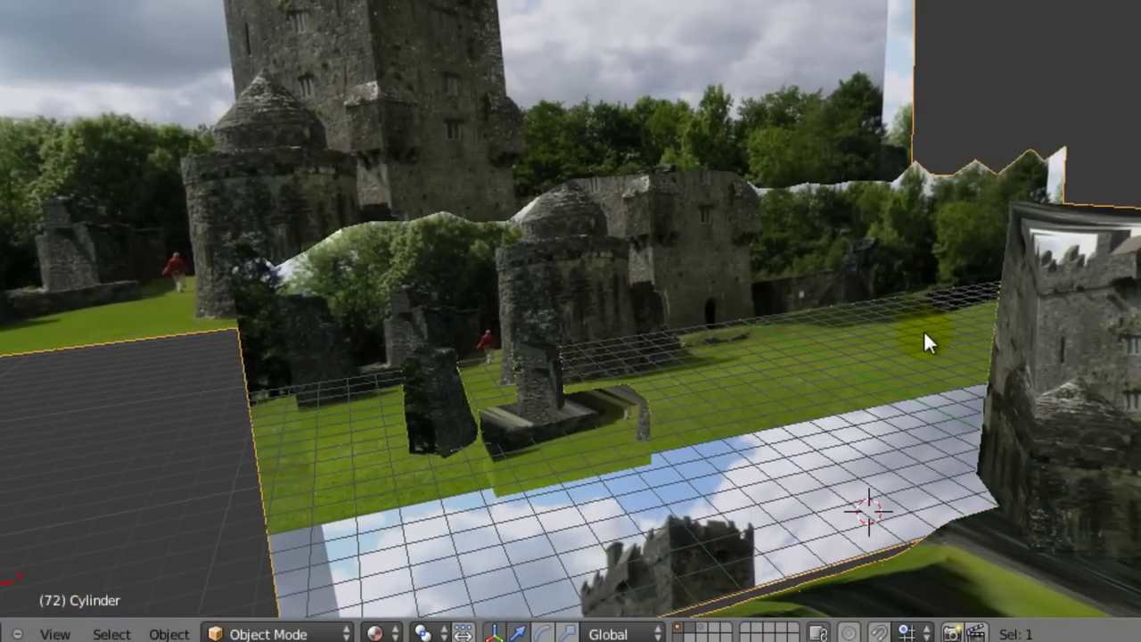
{"action": "mouse_move", "coordinate": [603, 246]}
{"action": "middle_mouse_down"}
{"action": "mouse_move", "coordinate": [693, 280]}
{"action": "mouse_move", "coordinate": [724, 352]}
{"action": "mouse_move", "coordinate": [758, 354]}
{"action": "middle_mouse_up"}
Return to camera view, rotate around the cylinder tower, and make room for the node editor below
{"action": "key", "text": "KP_0"}
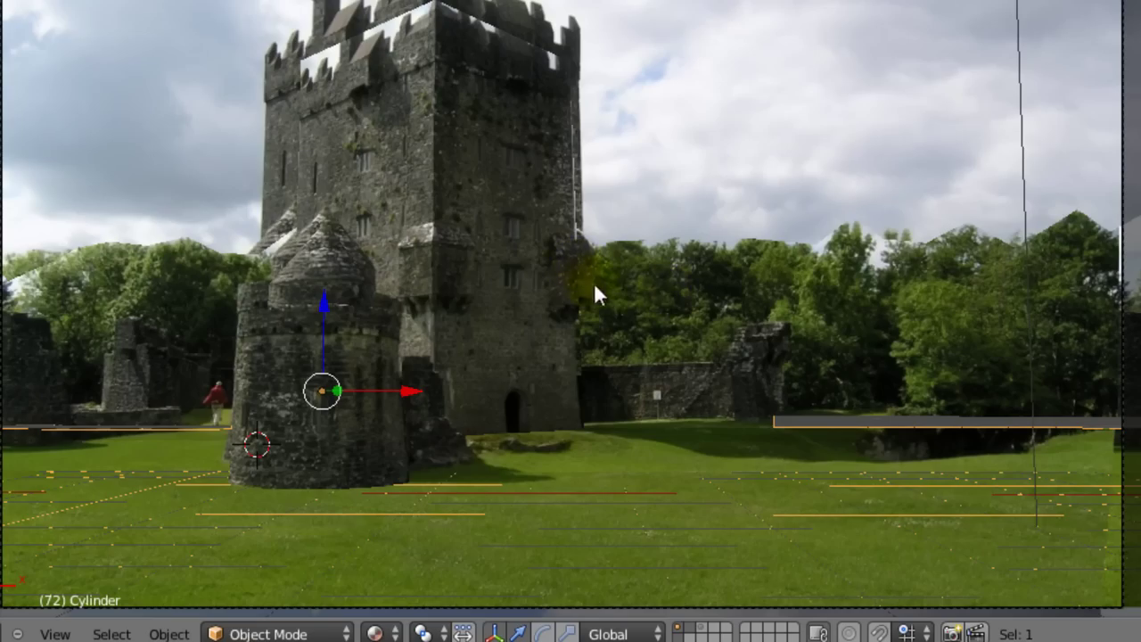
{"action": "key", "text": "r"}
{"action": "key", "text": "r"}
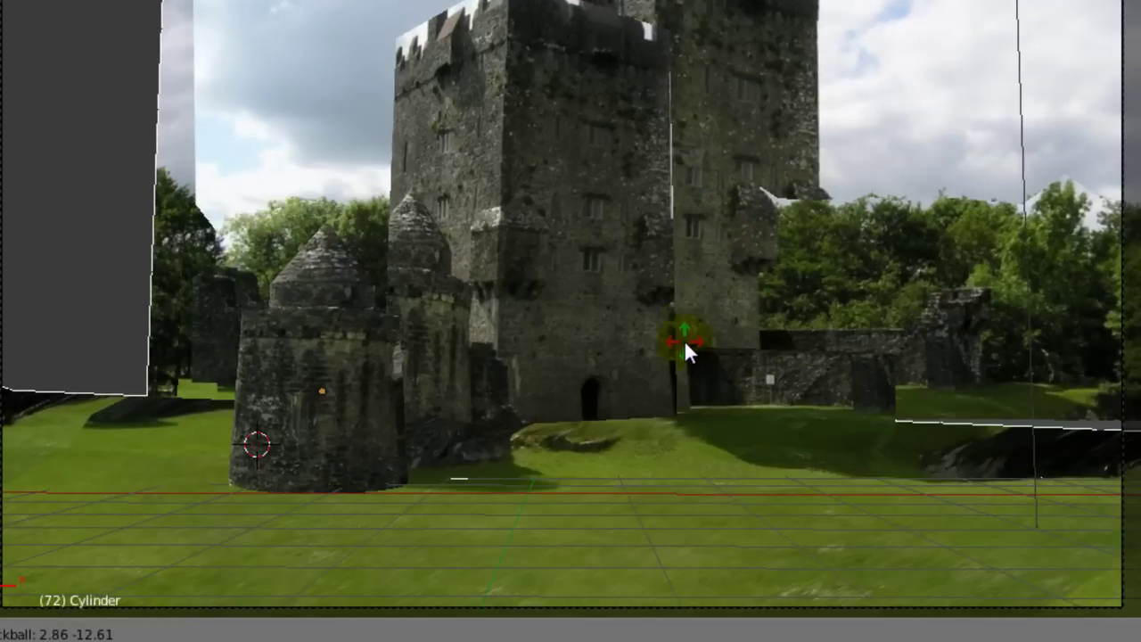
{"action": "left_click", "coordinate": [684, 340]}
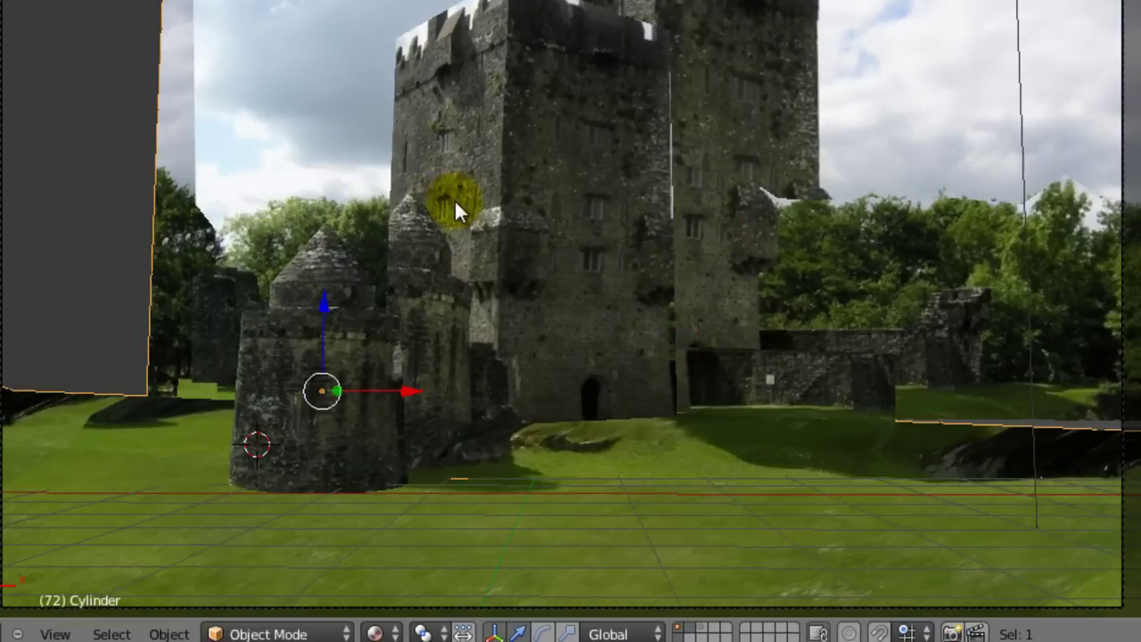
{"action": "middle_click_drag", "start_coordinate": [452, 201], "coordinate": [550, 256]}
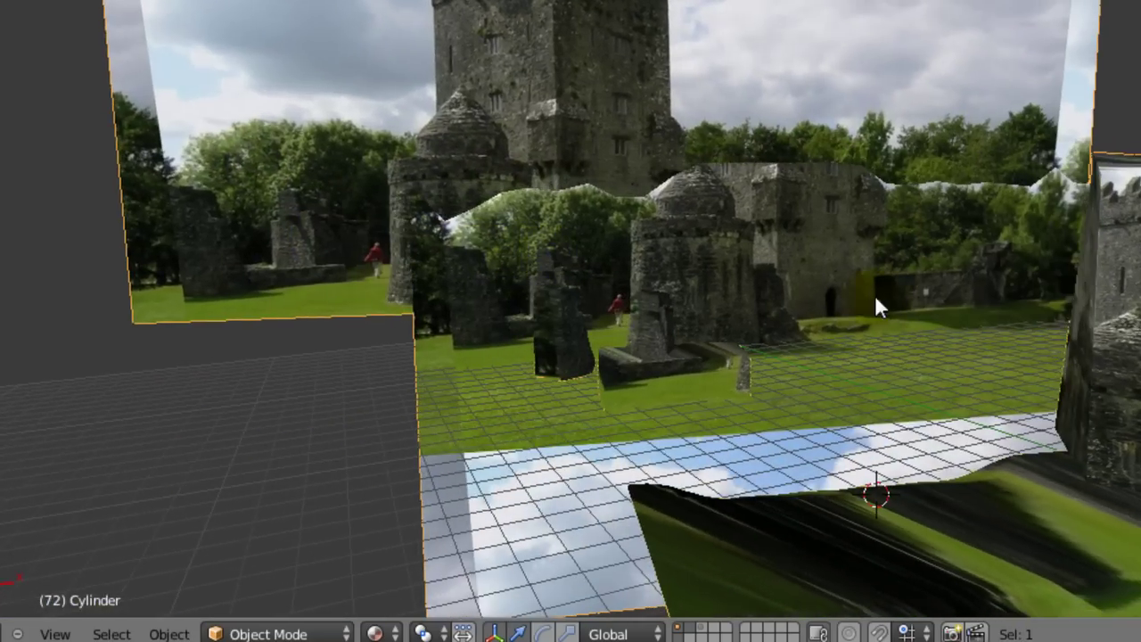
{"action": "mouse_move", "coordinate": [875, 295]}
{"action": "middle_mouse_down"}
{"action": "mouse_move", "coordinate": [903, 310]}
{"action": "mouse_move", "coordinate": [664, 208]}
{"action": "mouse_move", "coordinate": [777, 391]}
{"action": "mouse_move", "coordinate": [646, 204]}
{"action": "middle_mouse_up"}
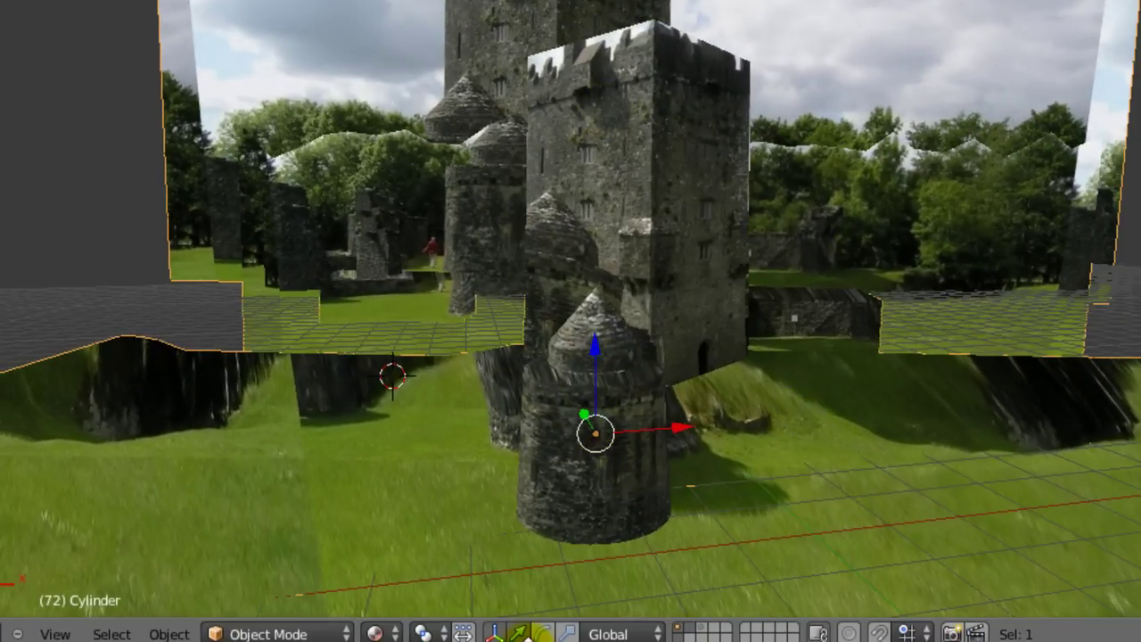
{"action": "left_click_drag", "start_coordinate": [529, 639], "coordinate": [533, 578]}
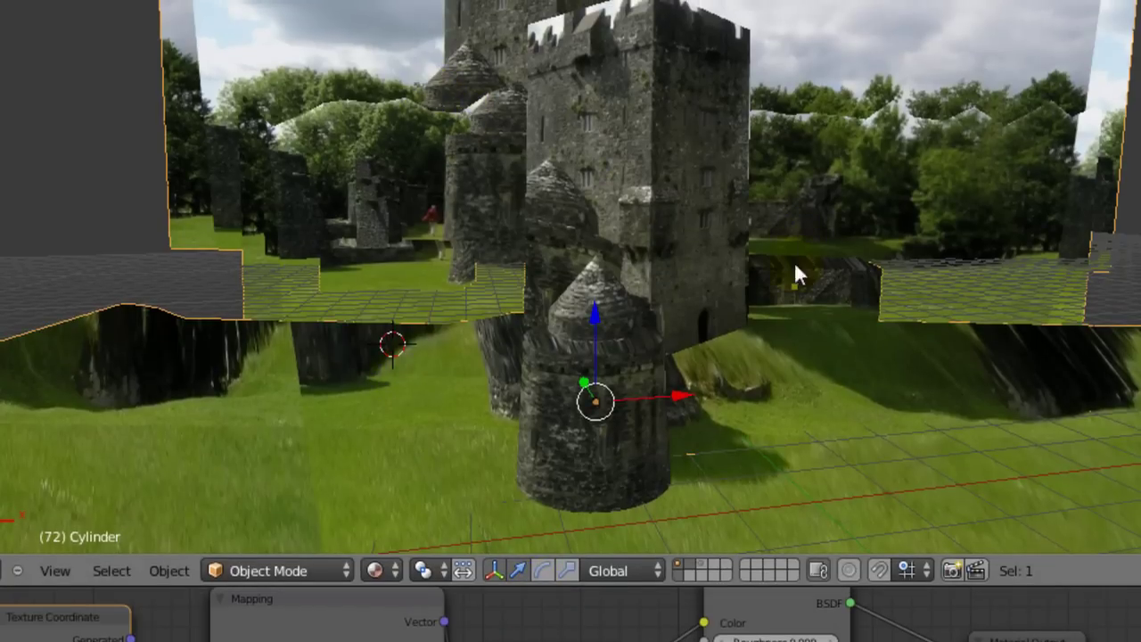
{"action": "mouse_move", "coordinate": [797, 275]}
{"action": "middle_mouse_down"}
{"action": "mouse_move", "coordinate": [683, 361]}
{"action": "mouse_move", "coordinate": [609, 344]}
{"action": "mouse_move", "coordinate": [654, 377]}
{"action": "middle_mouse_up"}
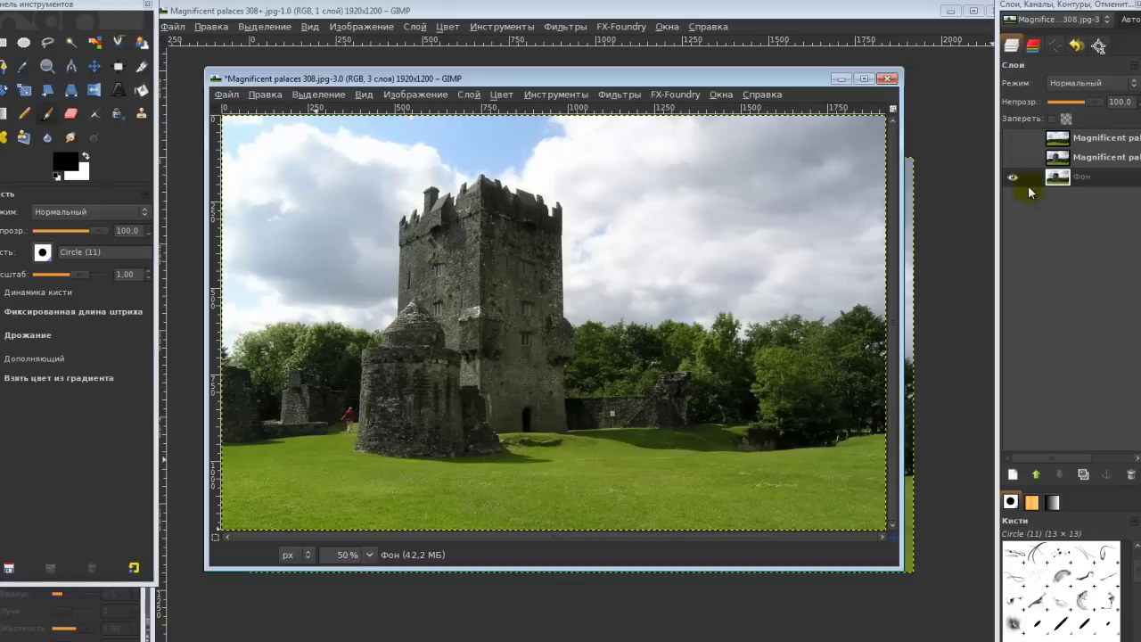
Toggle the castle photo's layer visibility to compare versions, ending on the fully cleaned background layer
{"action": "left_click", "coordinate": [1015, 161]}
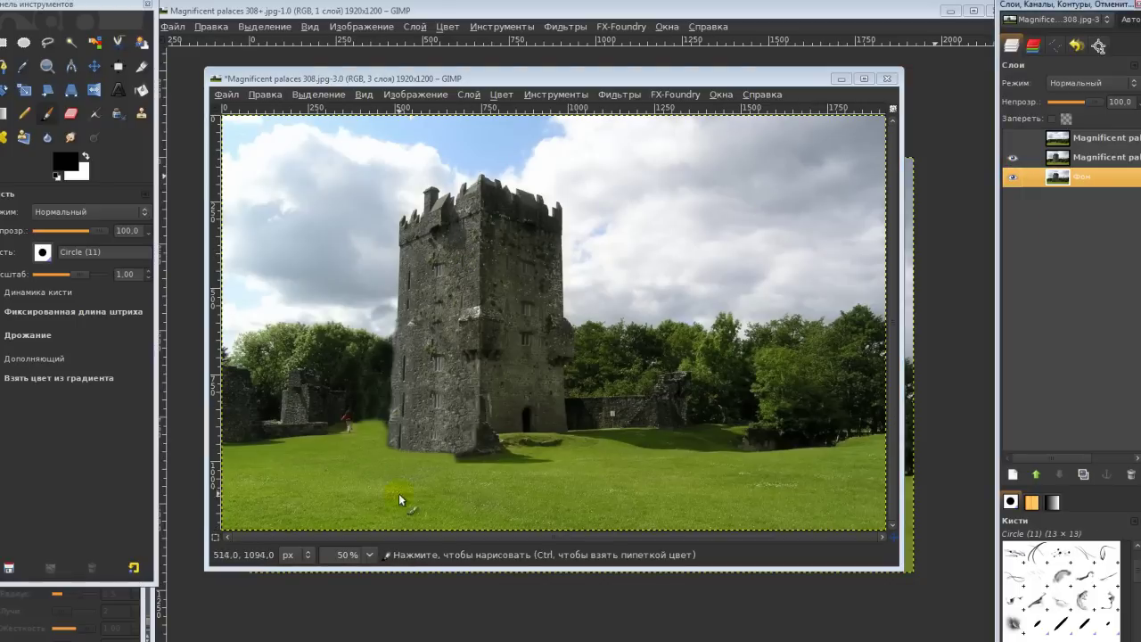
{"action": "left_click", "coordinate": [1013, 159]}
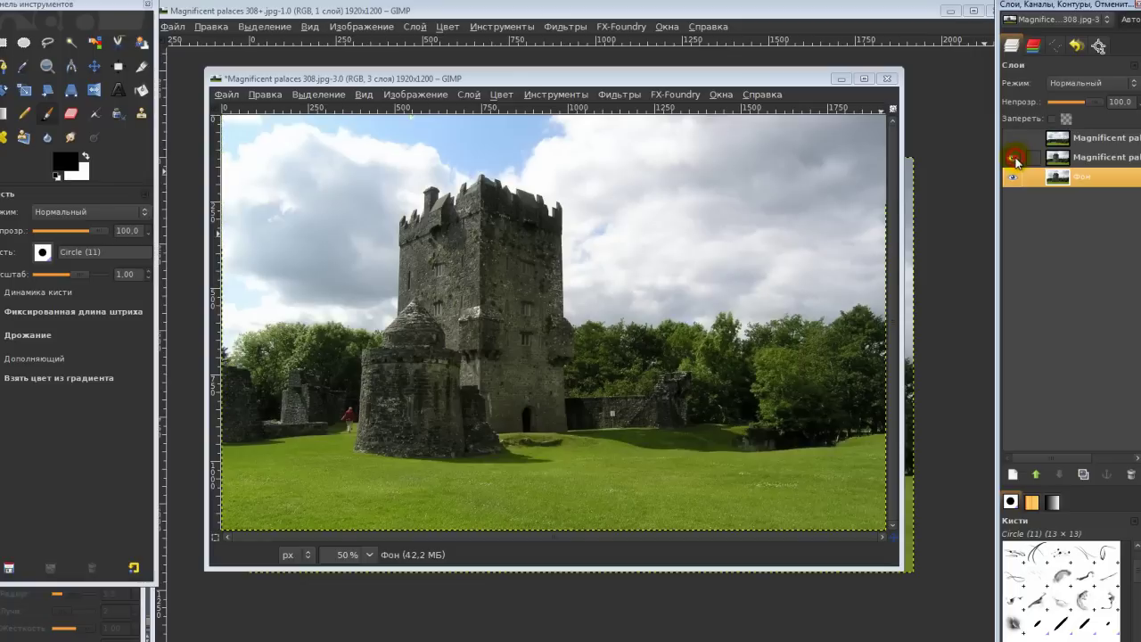
{"action": "left_click", "coordinate": [1013, 159]}
{"action": "left_click", "coordinate": [1013, 159]}
{"action": "left_click", "coordinate": [1013, 159]}
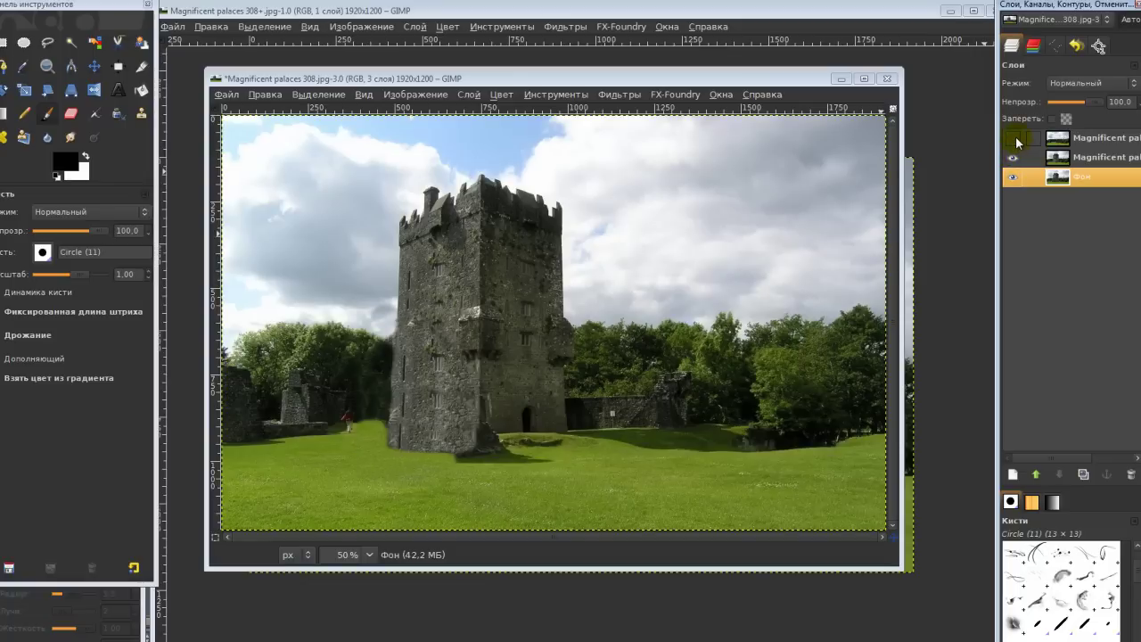
{"action": "left_click", "coordinate": [1013, 138]}
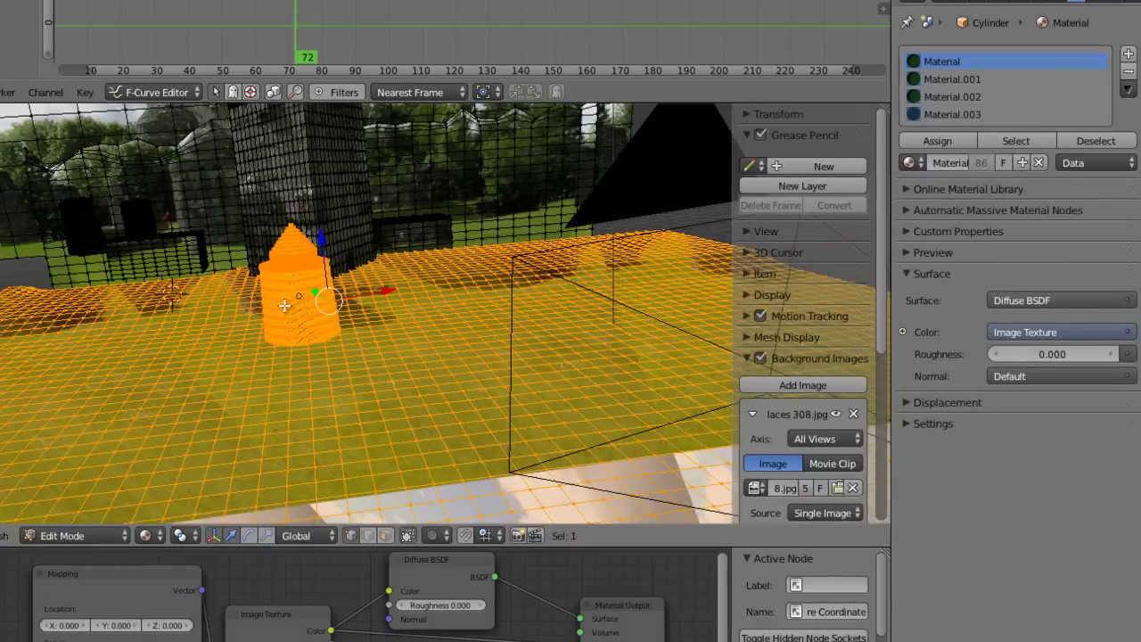
Select the tall pillar's geometry and assign it Material.001
{"action": "key", "text": "a"}
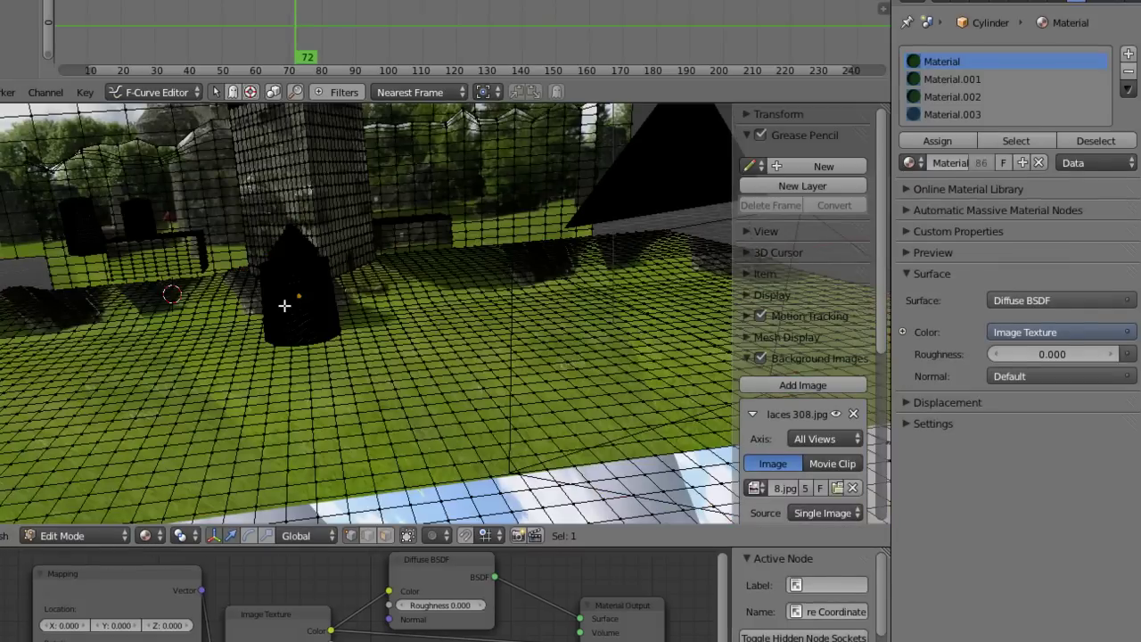
{"action": "key", "text": "a"}
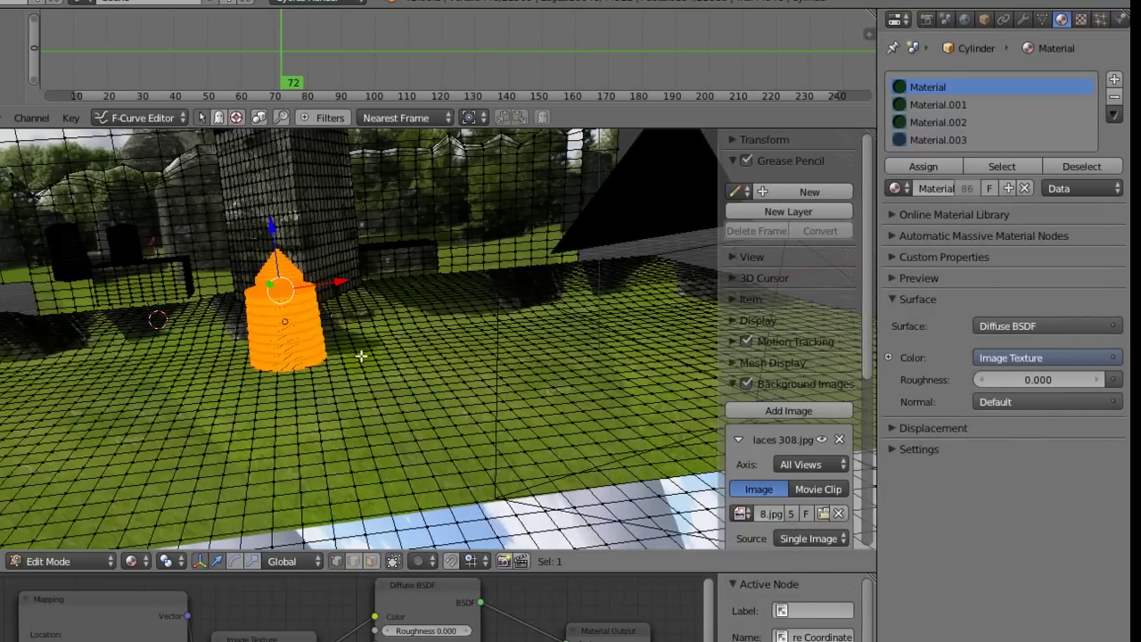
{"action": "key", "text": "l"}
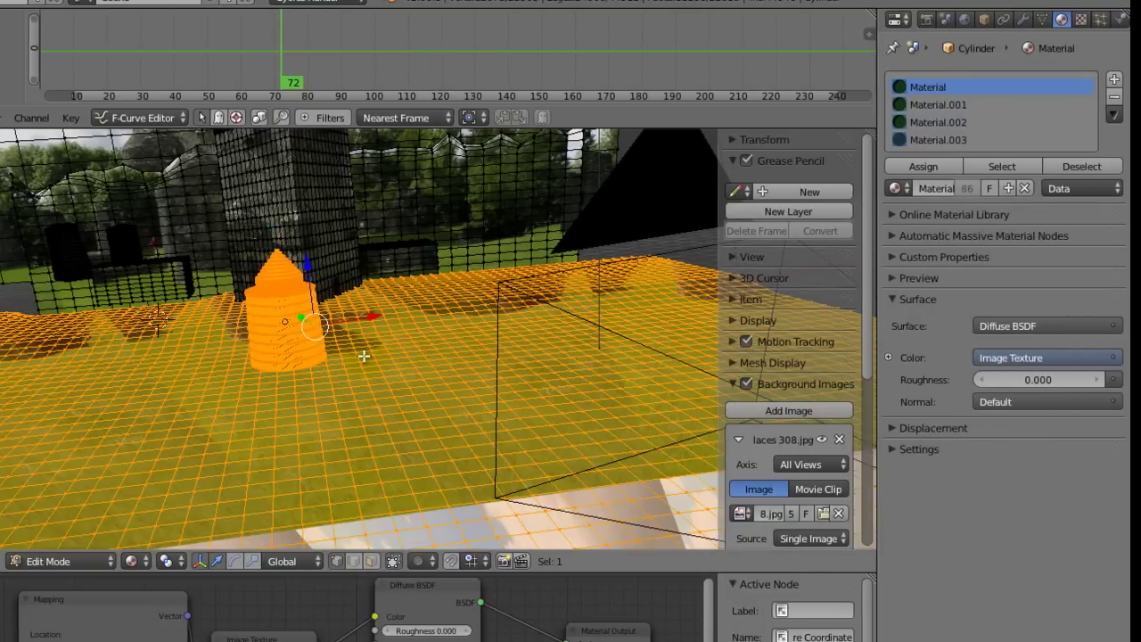
{"action": "key", "text": "a"}
{"action": "key", "text": "l"}
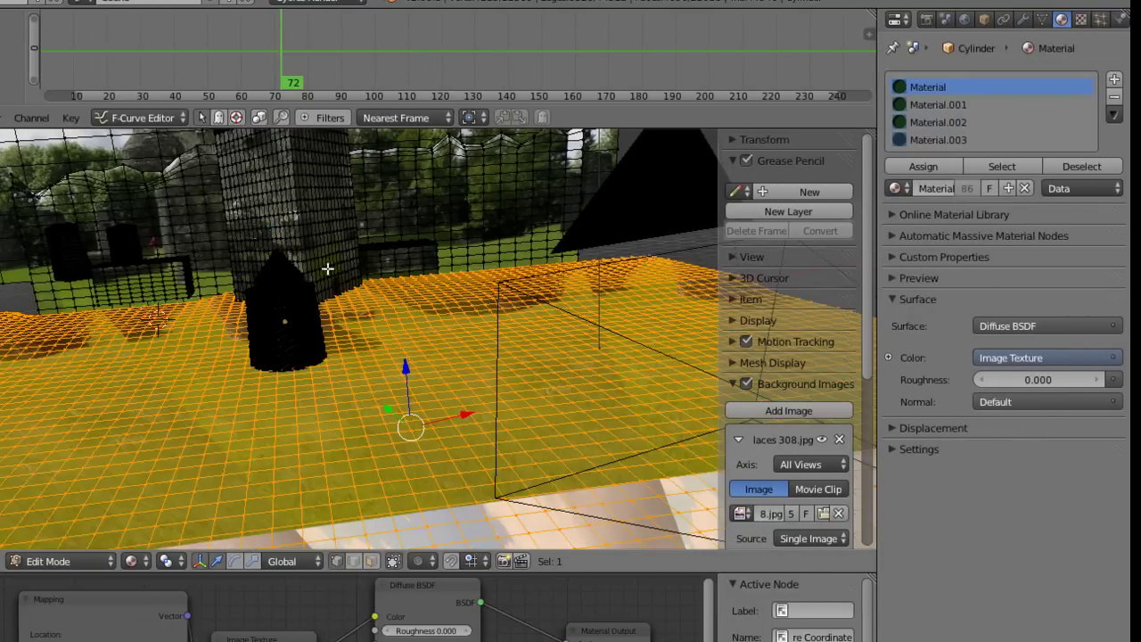
{"action": "key", "text": "l"}
{"action": "middle_click_drag", "start_coordinate": [337, 303], "coordinate": [403, 360]}
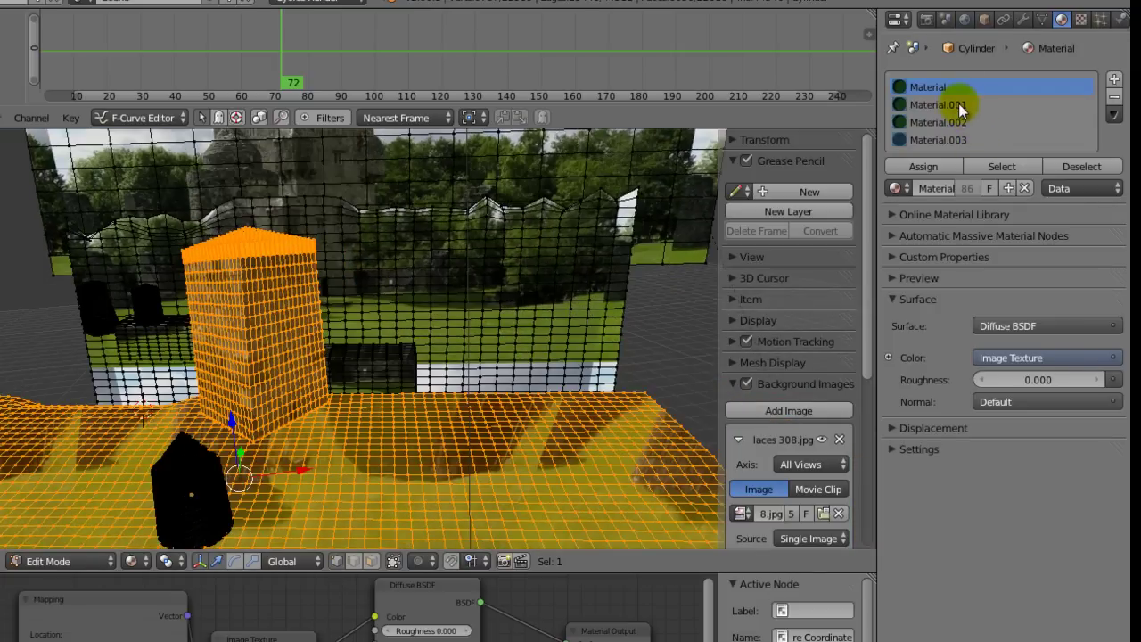
{"action": "left_click", "coordinate": [938, 104]}
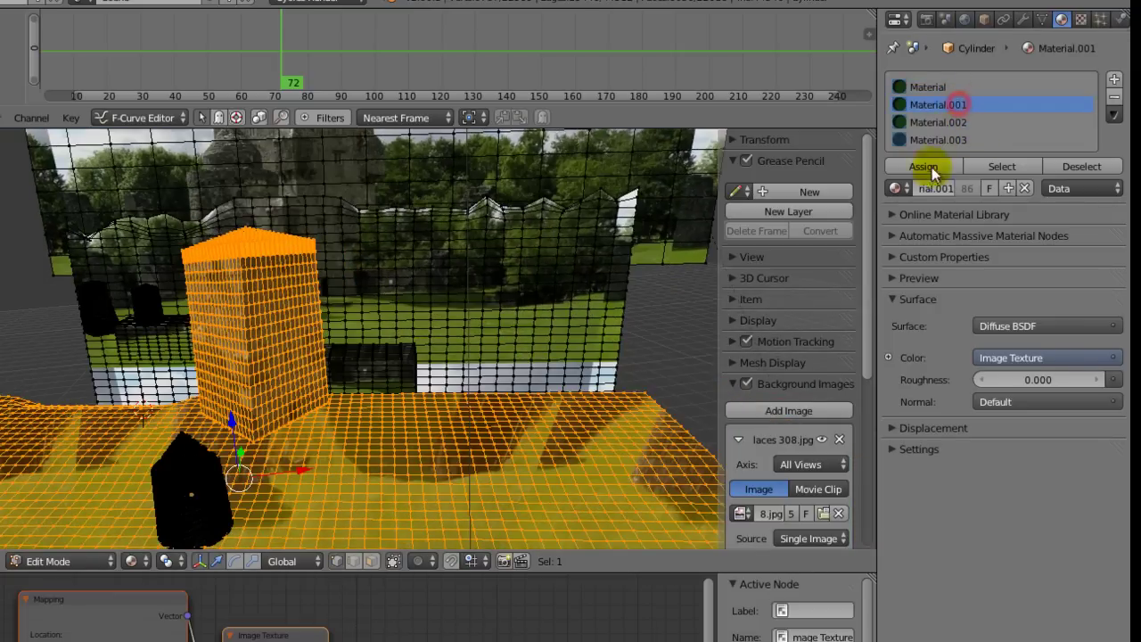
{"action": "left_click", "coordinate": [927, 167]}
{"action": "key", "text": "Tab"}
Select the upper backdrop wall geometry and switch it to Material.002
{"action": "mouse_move", "coordinate": [190, 328]}
{"action": "middle_mouse_down"}
{"action": "mouse_move", "coordinate": [353, 320]}
{"action": "mouse_move", "coordinate": [345, 336]}
{"action": "middle_mouse_up"}
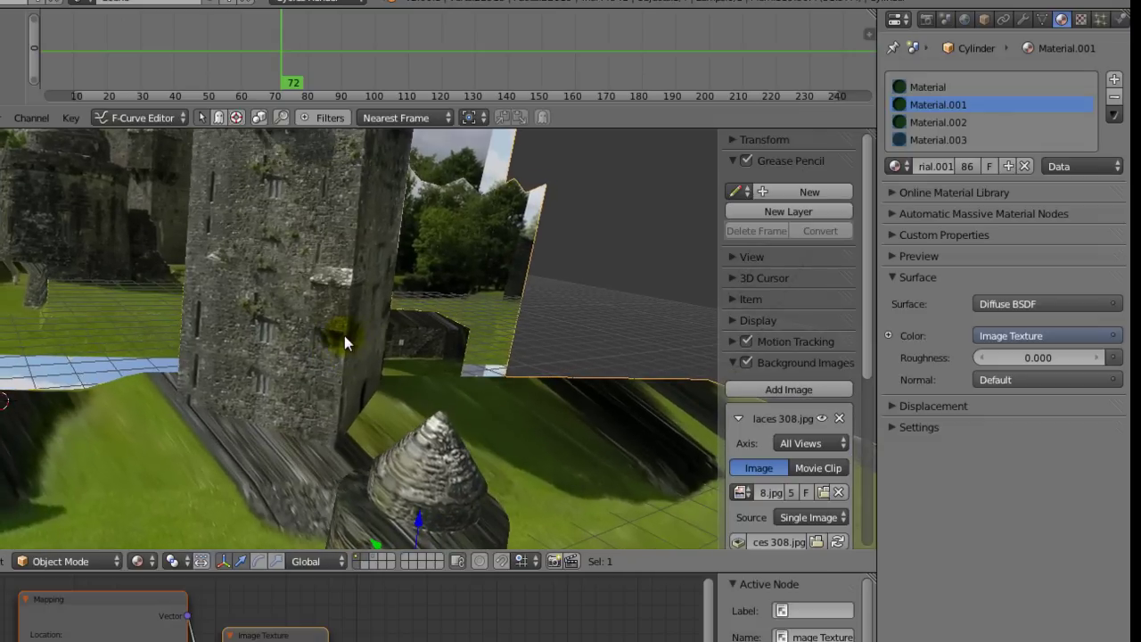
{"action": "key", "text": "Tab"}
{"action": "key", "text": "a"}
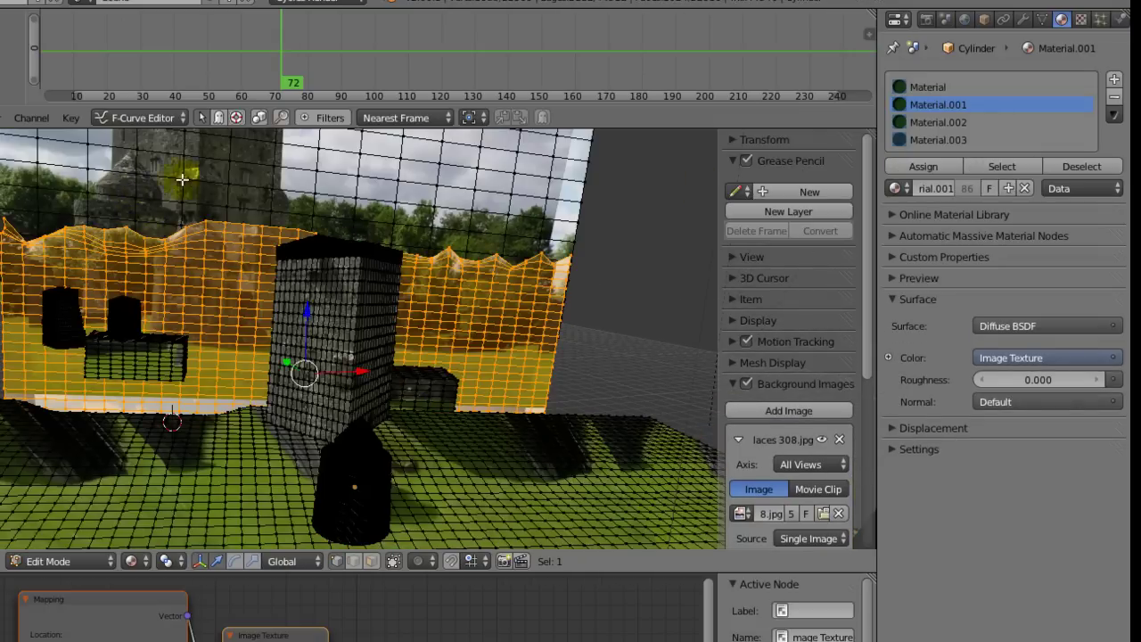
{"action": "key", "text": "l"}
{"action": "middle_click_drag", "start_coordinate": [368, 318], "coordinate": [384, 370]}
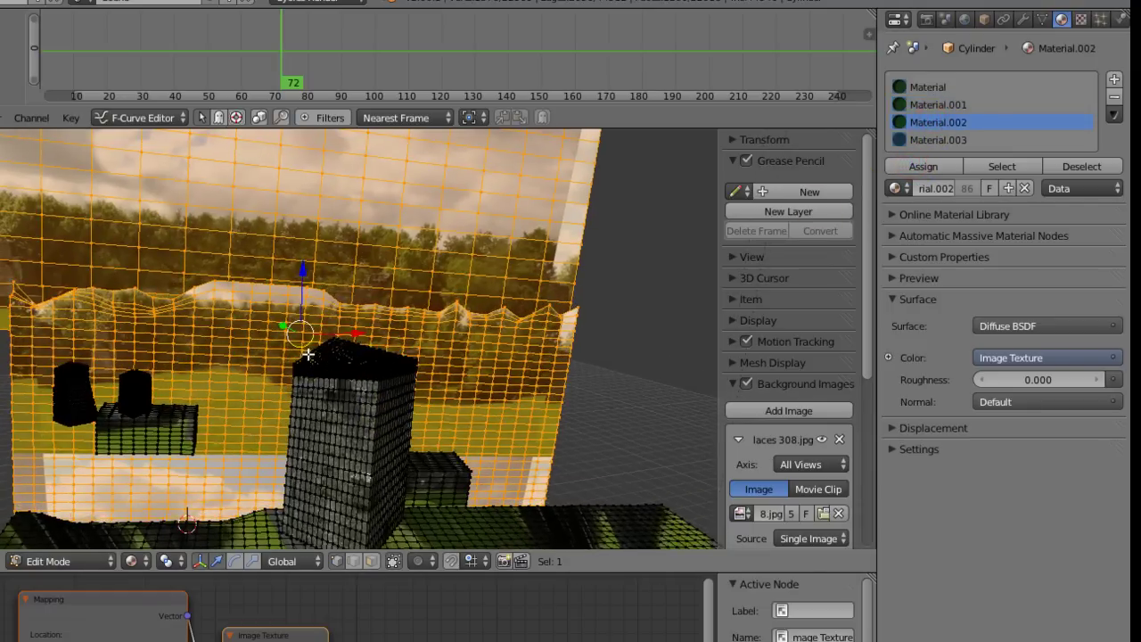
{"action": "mouse_move", "coordinate": [300, 339]}
{"action": "middle_mouse_down"}
{"action": "mouse_move", "coordinate": [332, 342]}
{"action": "mouse_move", "coordinate": [327, 297]}
{"action": "mouse_move", "coordinate": [260, 291]}
{"action": "mouse_move", "coordinate": [287, 301]}
{"action": "mouse_move", "coordinate": [305, 292]}
{"action": "mouse_move", "coordinate": [273, 304]}
{"action": "mouse_move", "coordinate": [339, 288]}
{"action": "middle_mouse_up"}
{"action": "key", "text": "Tab"}
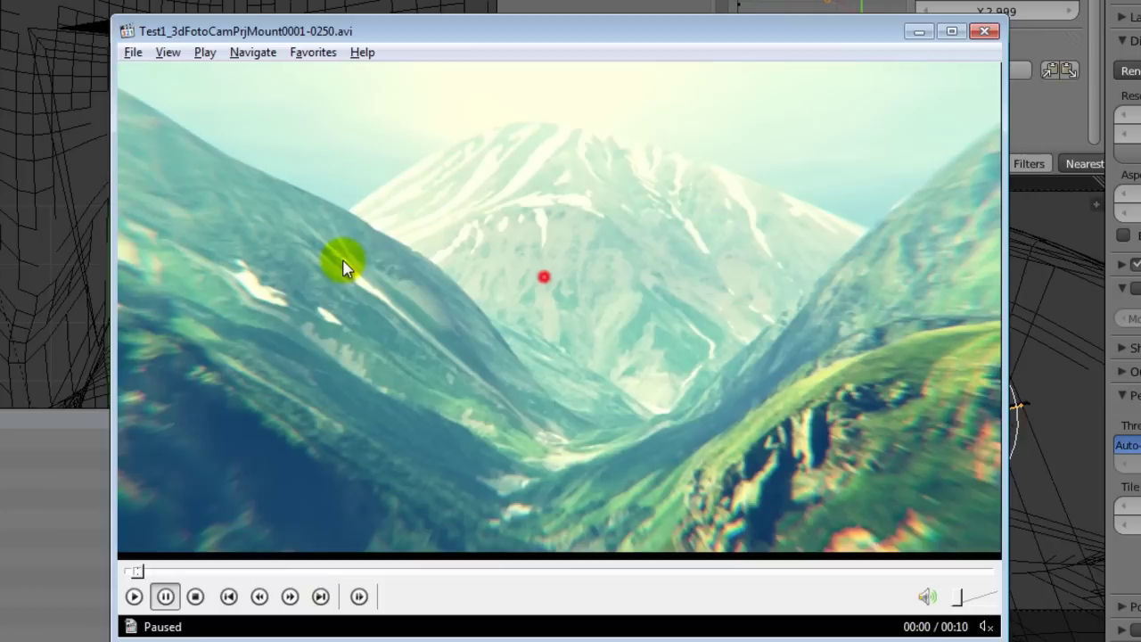
Play Test1_3dFotoCamPrjMount0001-0250.avi, the airliner flythrough of the projected mountain valley
{"action": "left_click", "coordinate": [344, 255]}
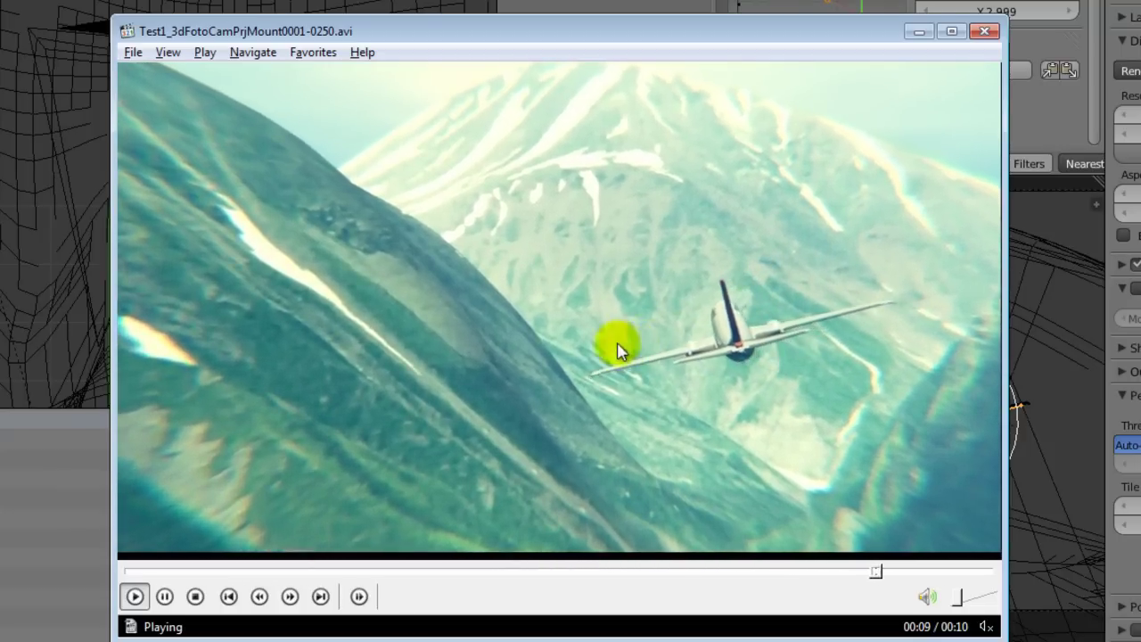
Restart the mountain valley clip, then close Media Player Classic to return to Blender
{"action": "left_click", "coordinate": [537, 344]}
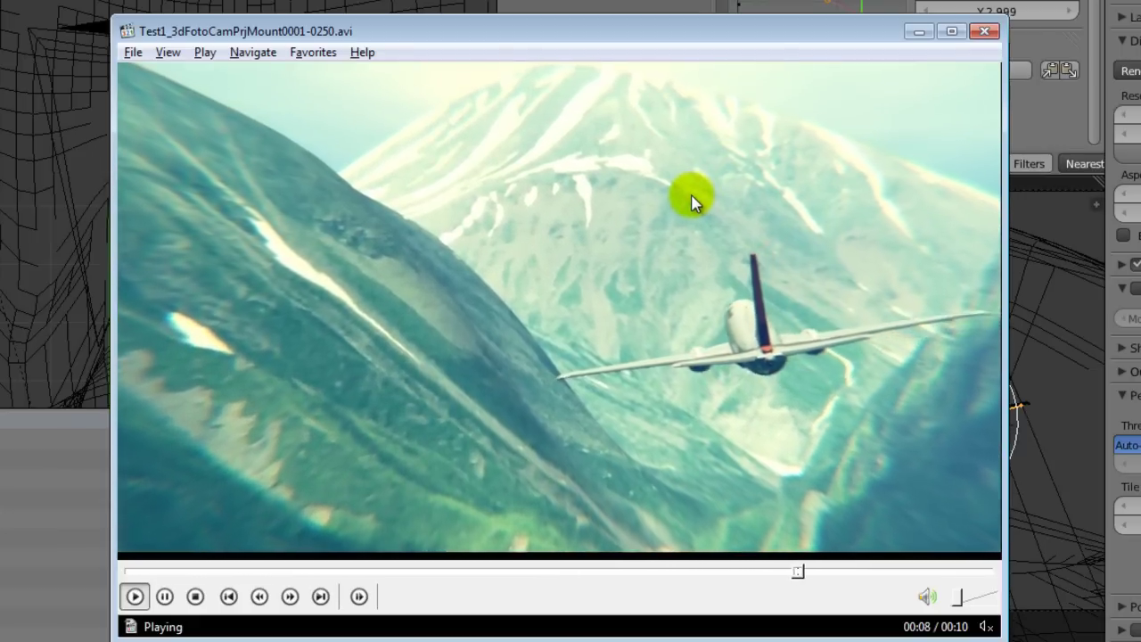
{"action": "left_click", "coordinate": [984, 31]}
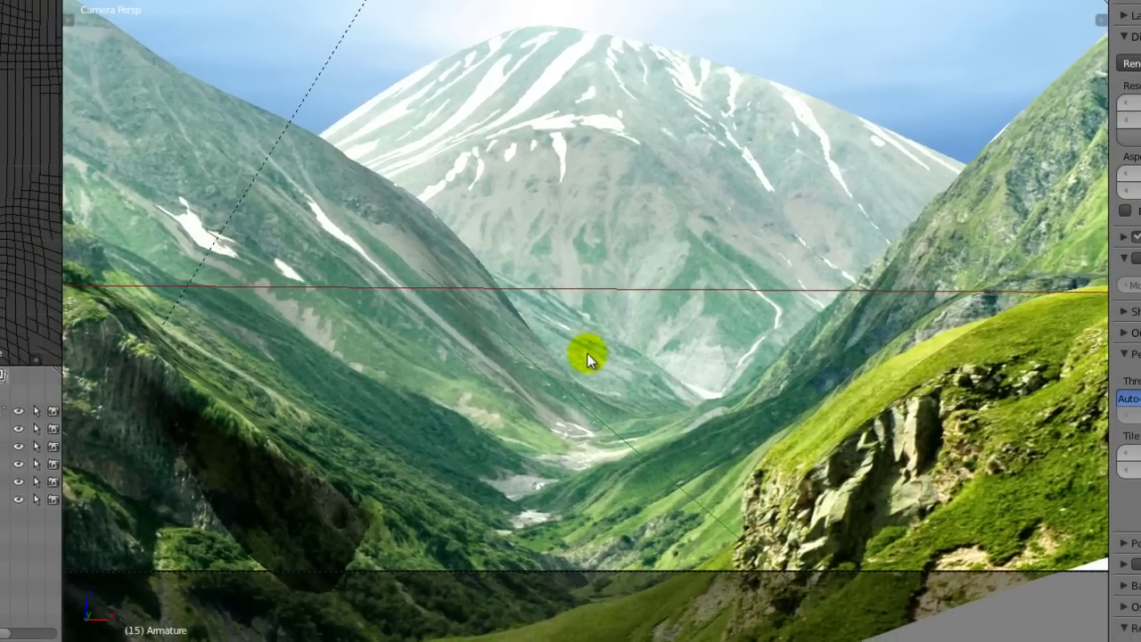
Orbit around the terrain, then return to camera view to show its projected mountain valley photo
{"action": "mouse_move", "coordinate": [587, 353]}
{"action": "middle_mouse_down"}
{"action": "mouse_move", "coordinate": [596, 332]}
{"action": "mouse_move", "coordinate": [559, 250]}
{"action": "mouse_move", "coordinate": [495, 292]}
{"action": "mouse_move", "coordinate": [643, 313]}
{"action": "mouse_move", "coordinate": [507, 285]}
{"action": "mouse_move", "coordinate": [703, 264]}
{"action": "mouse_move", "coordinate": [706, 226]}
{"action": "mouse_move", "coordinate": [684, 213]}
{"action": "middle_mouse_up"}
{"action": "key", "text": "KP_0"}
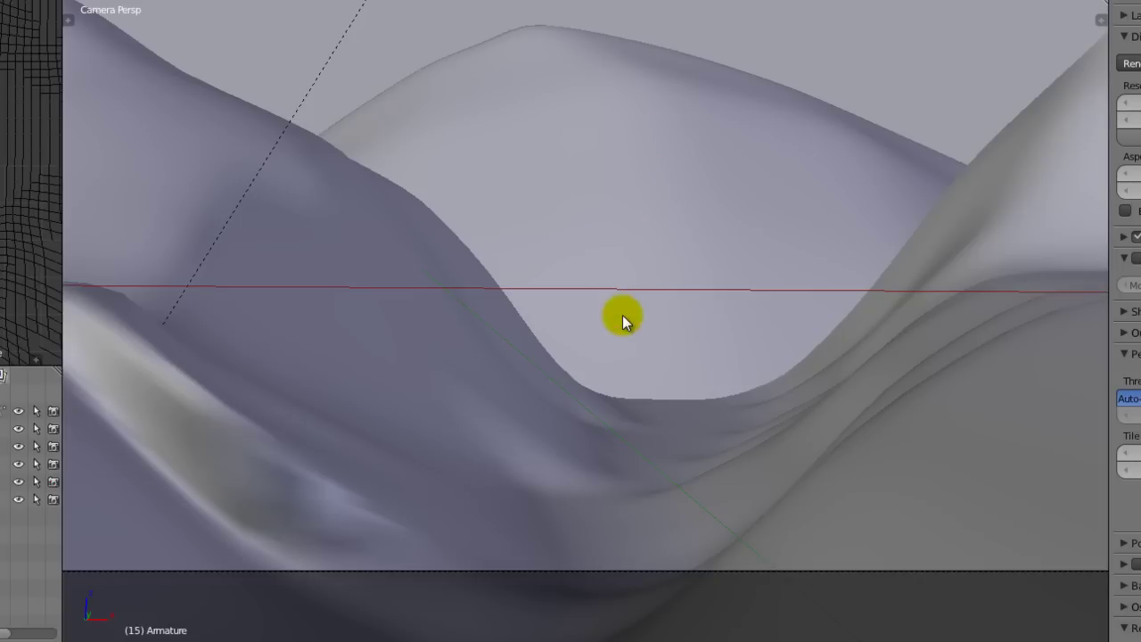
{"action": "key", "text": "alt+a"}
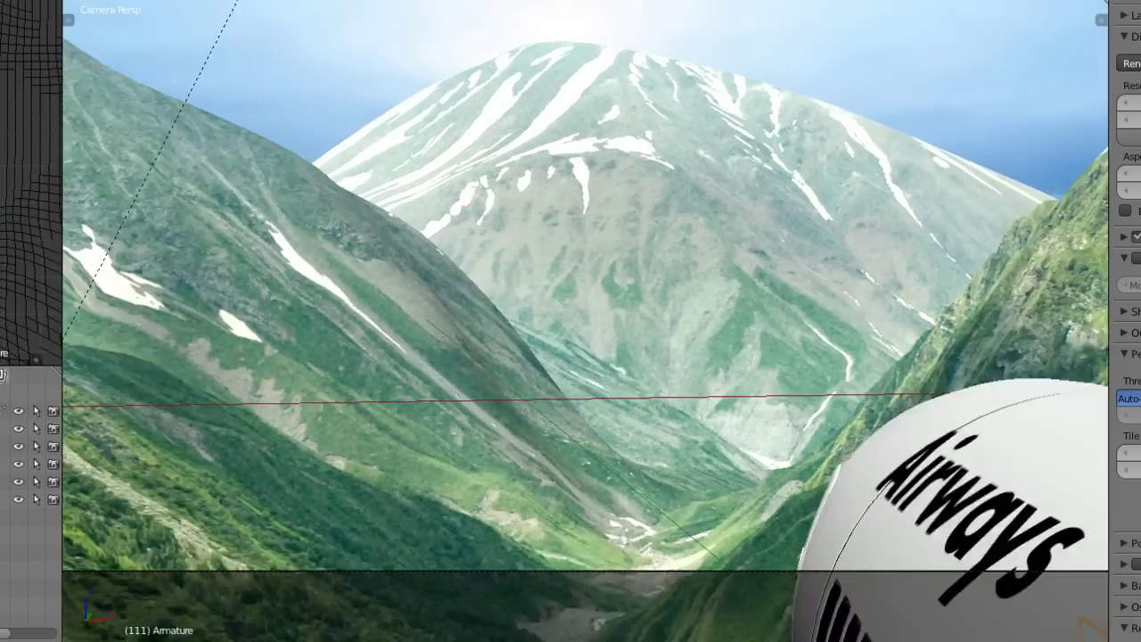
Orbit out to reveal the terrain and camera setup, then play the airplane flythrough from camera view
{"action": "mouse_move", "coordinate": [571, 321]}
{"action": "middle_mouse_down"}
{"action": "mouse_move", "coordinate": [510, 341]}
{"action": "mouse_move", "coordinate": [647, 474]}
{"action": "mouse_move", "coordinate": [771, 436]}
{"action": "mouse_move", "coordinate": [528, 373]}
{"action": "middle_mouse_up"}
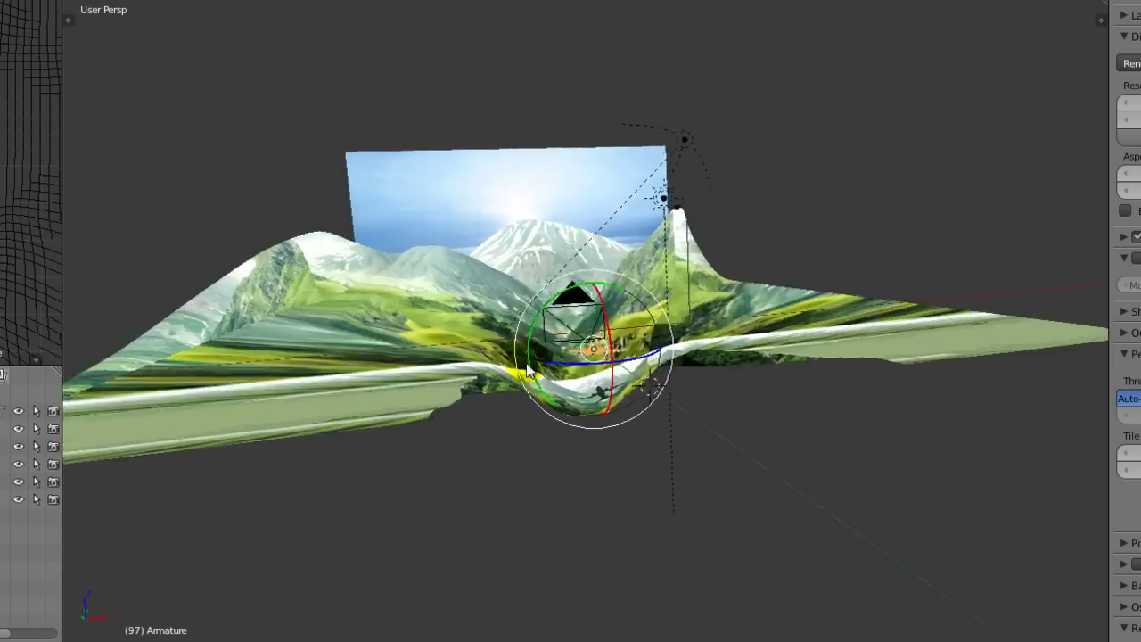
{"action": "key", "text": "KP_0"}
{"action": "key", "text": "alt+a"}
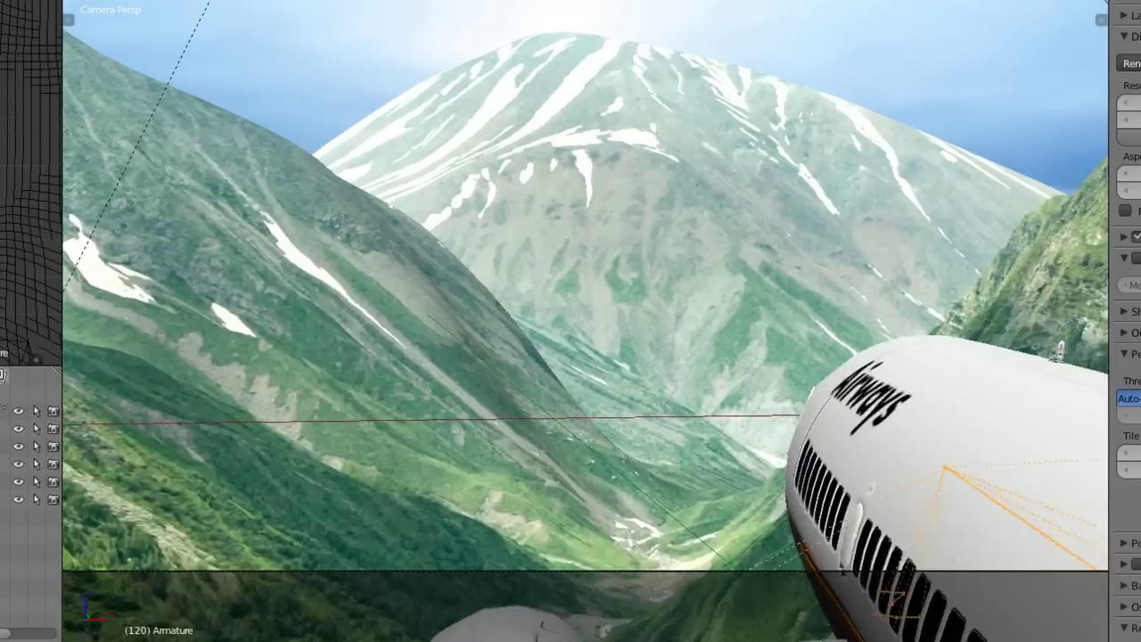